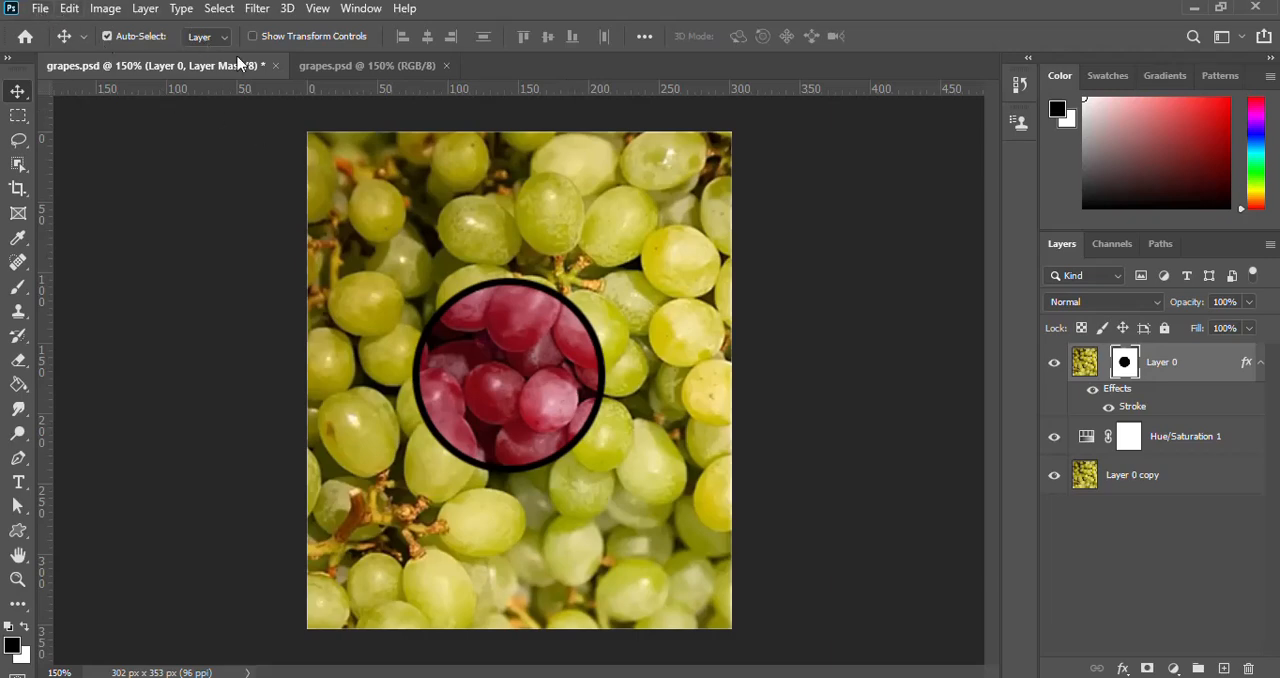
# In the second grapes.psd document, unlock the Background layer and duplicate it.
pyautogui.click(324, 66)
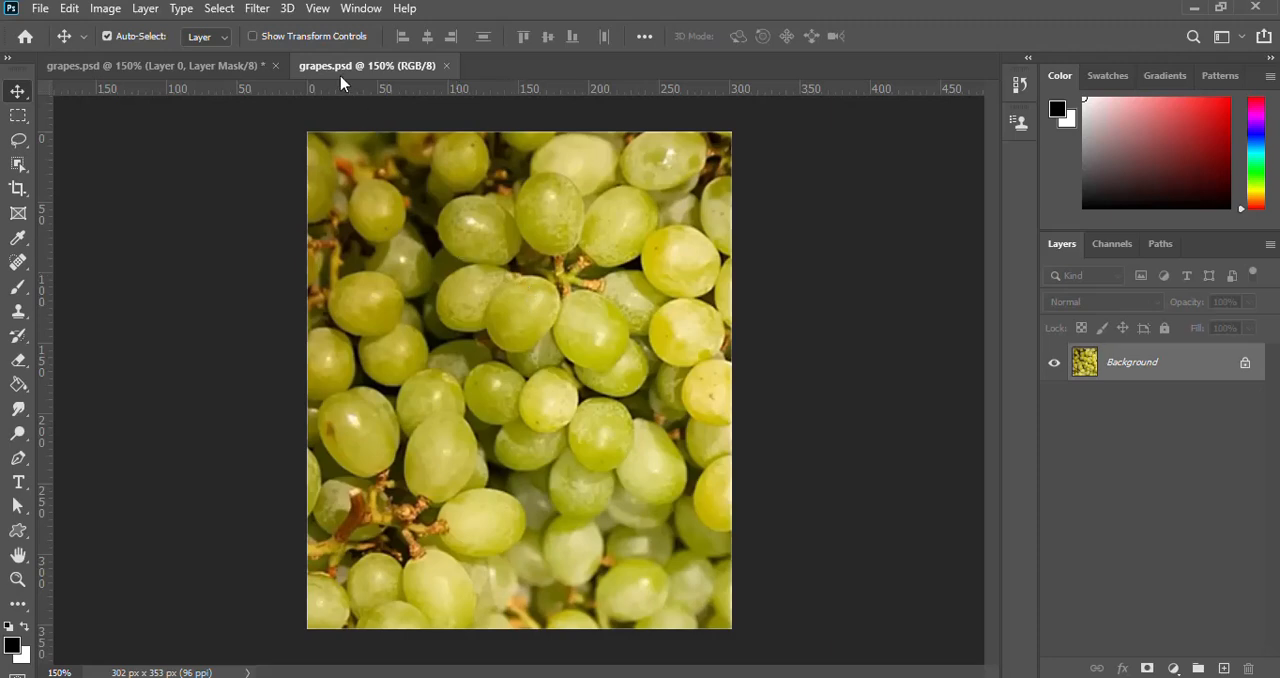
pyautogui.click(1245, 366)
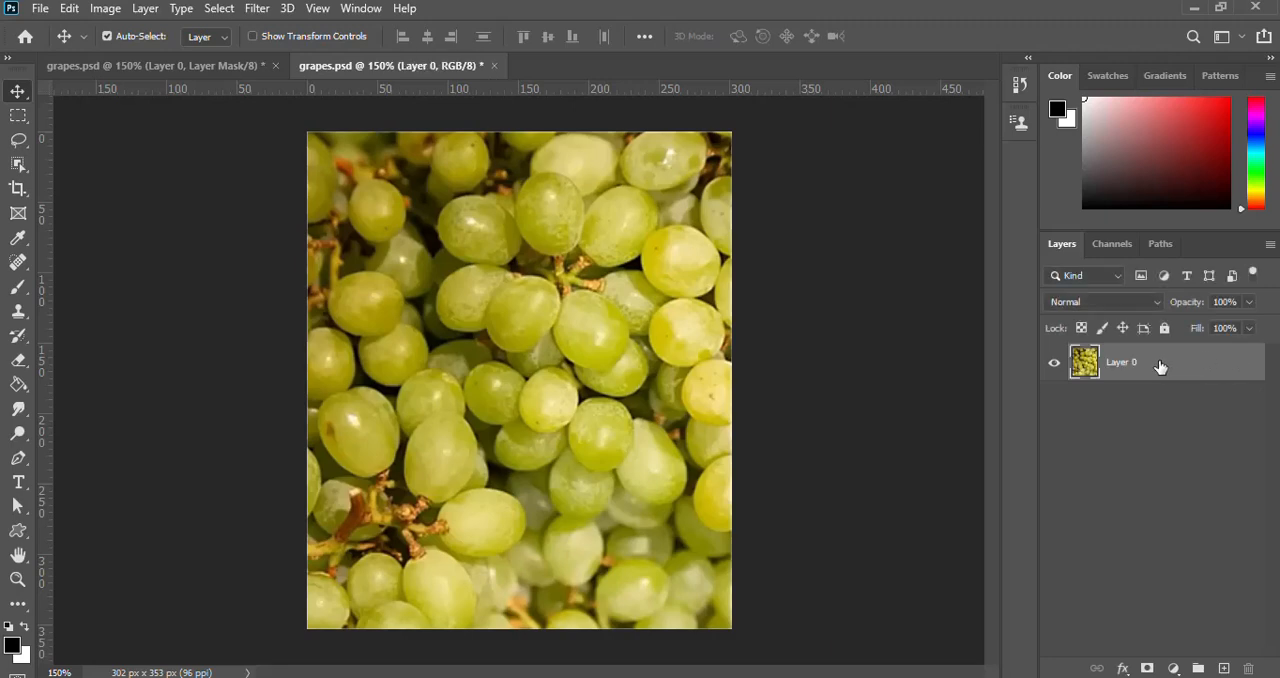
pyautogui.moveTo(1127, 368); pyautogui.dragTo(1222, 666)
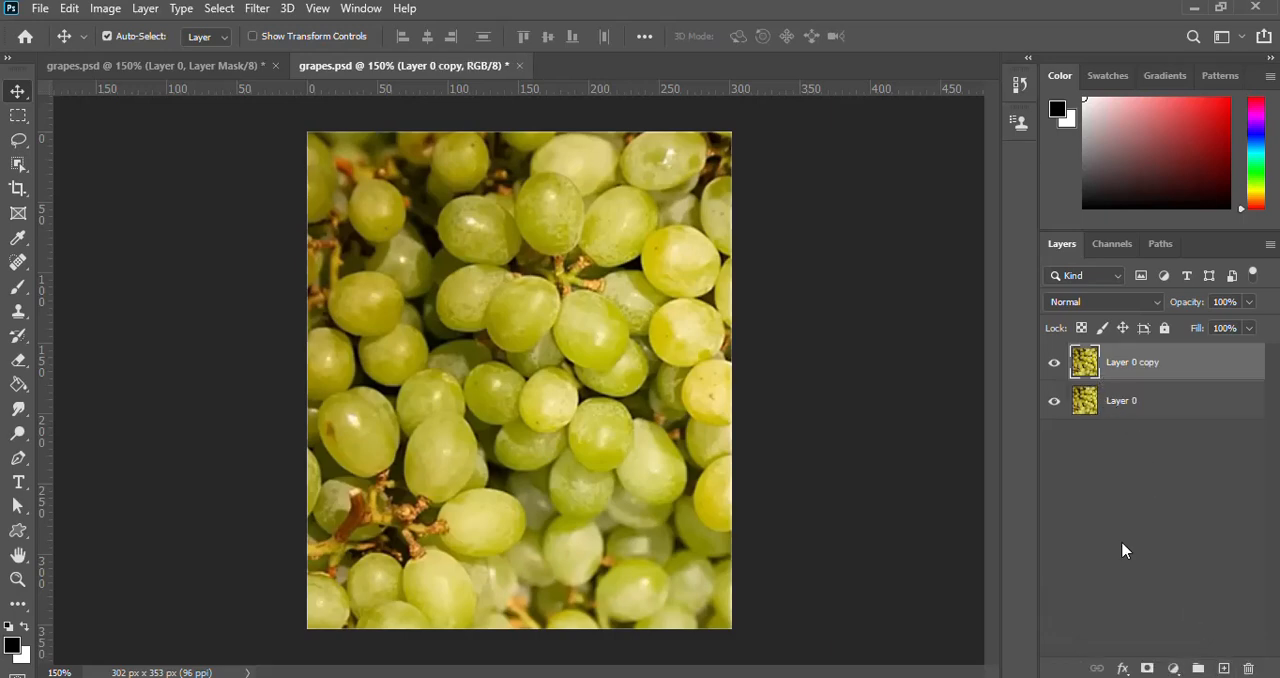
# Add a Hue/Saturation adjustment layer that turns the grapes red, setting Yellows to Hue -58, Saturation -26 and Lightness -14.
pyautogui.click(1173, 668)
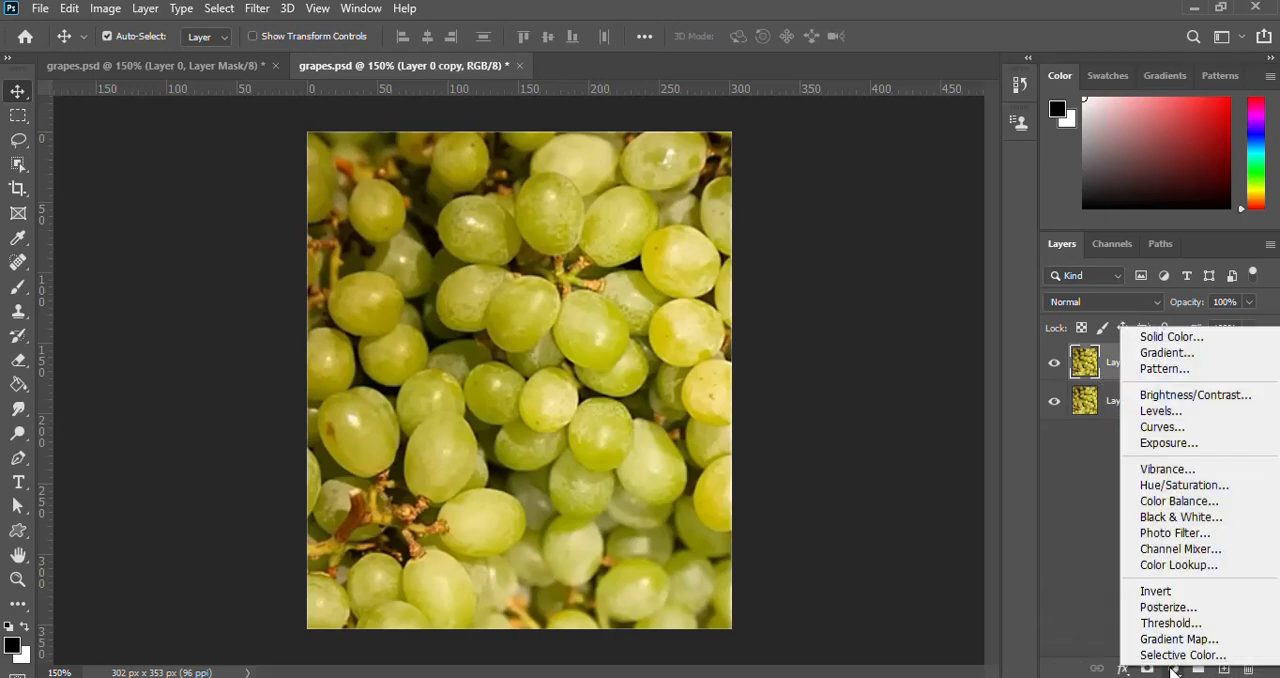
pyautogui.click(1180, 488)
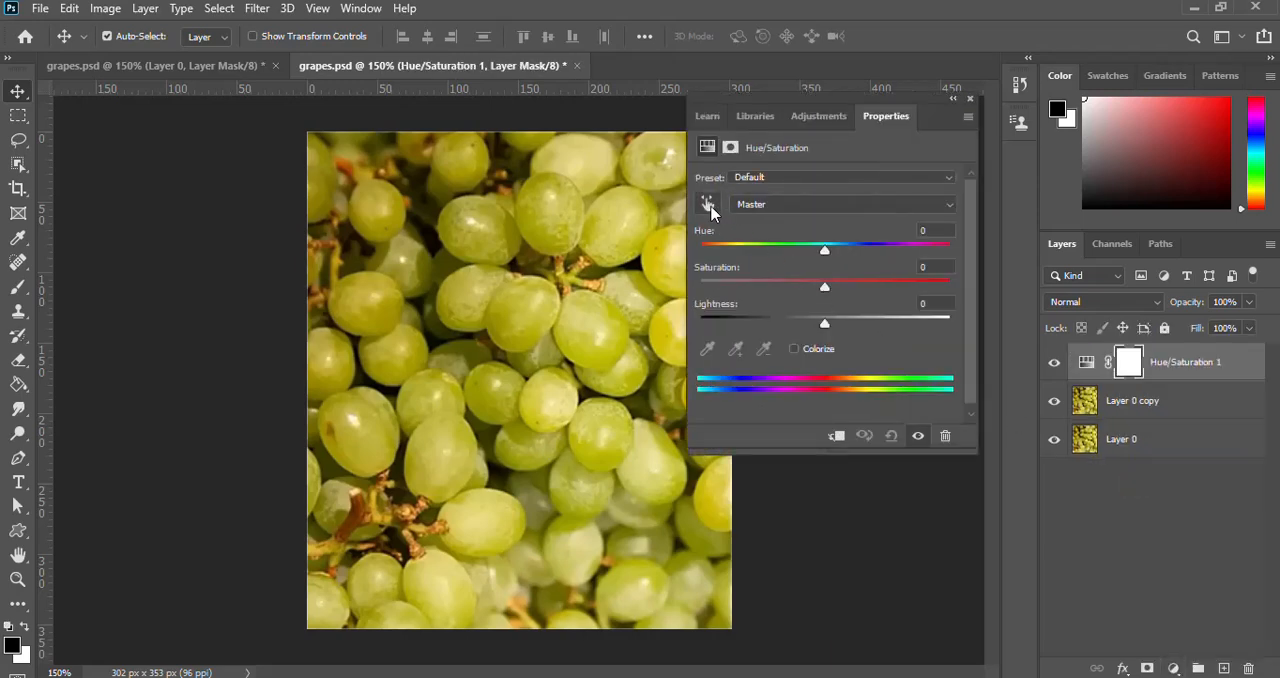
pyautogui.click(708, 204)
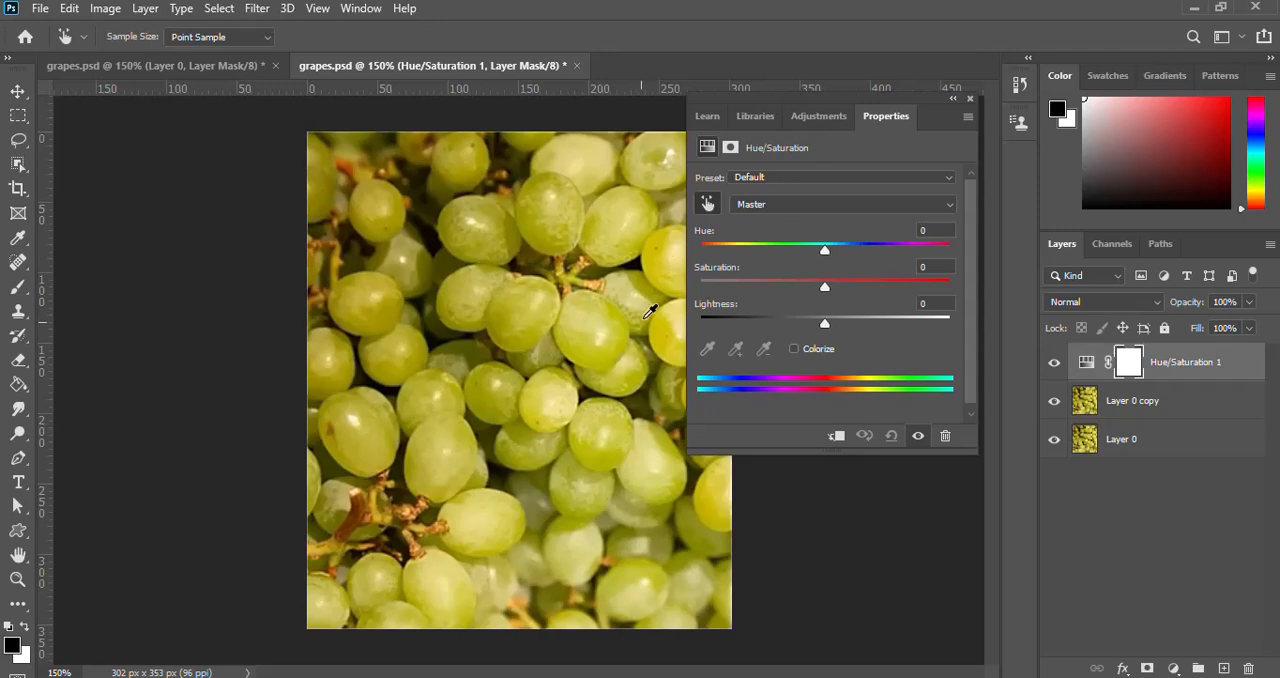
pyautogui.click(596, 414)
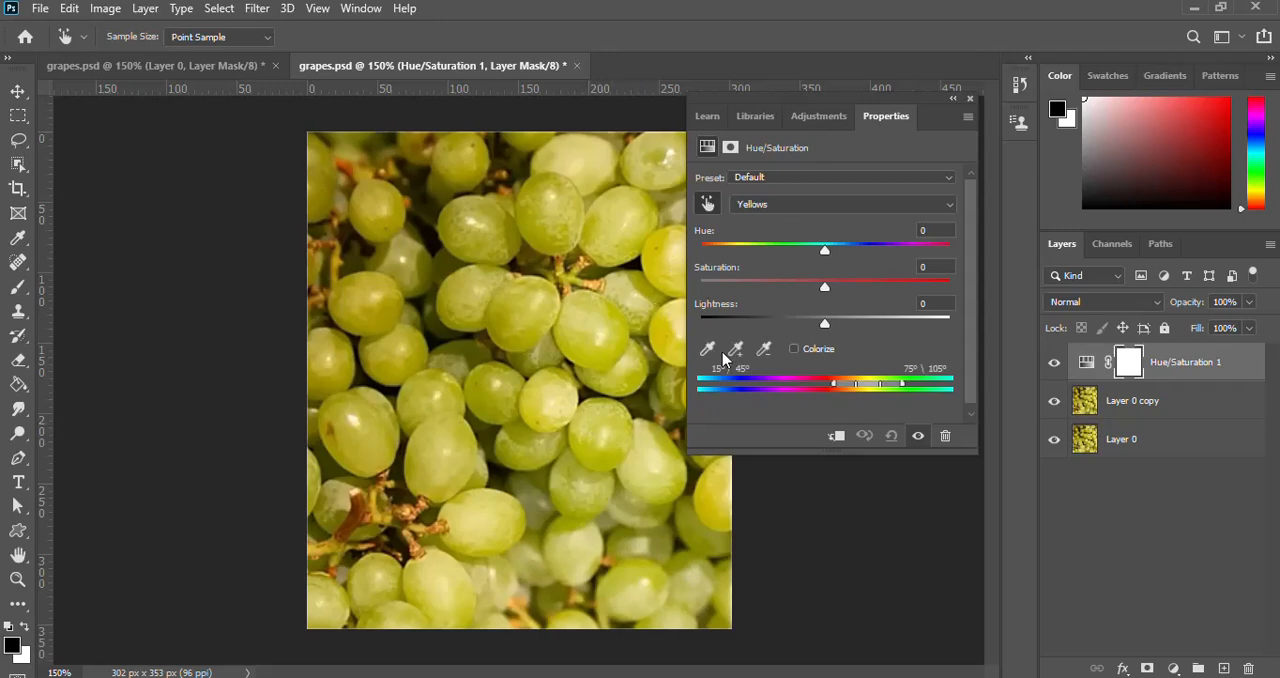
pyautogui.moveTo(826, 258); pyautogui.dragTo(762, 258)
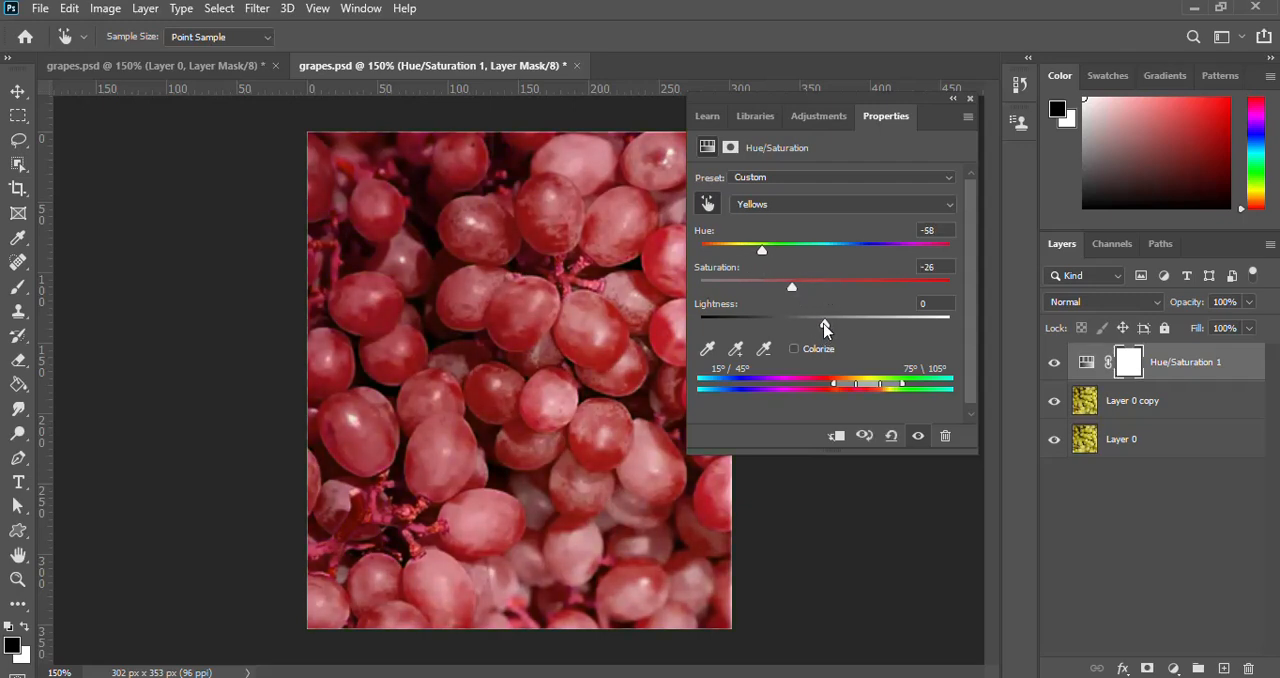
pyautogui.moveTo(826, 329); pyautogui.dragTo(811, 329)
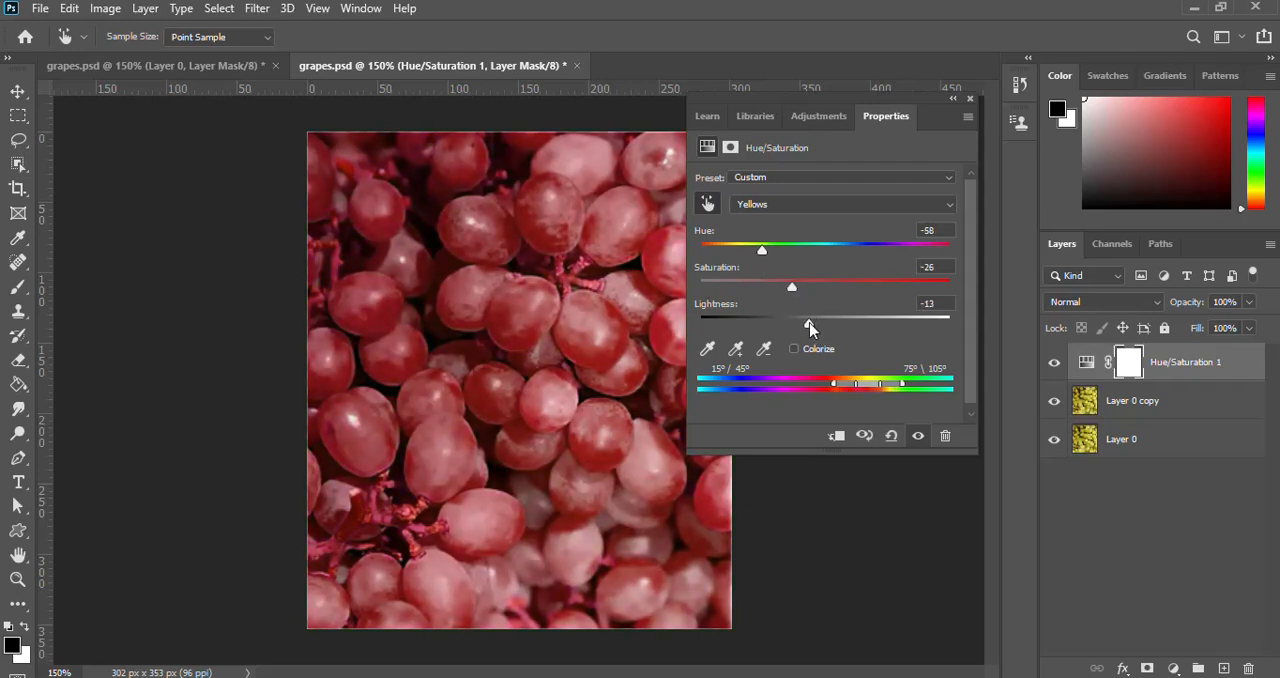
pyautogui.click(969, 101)
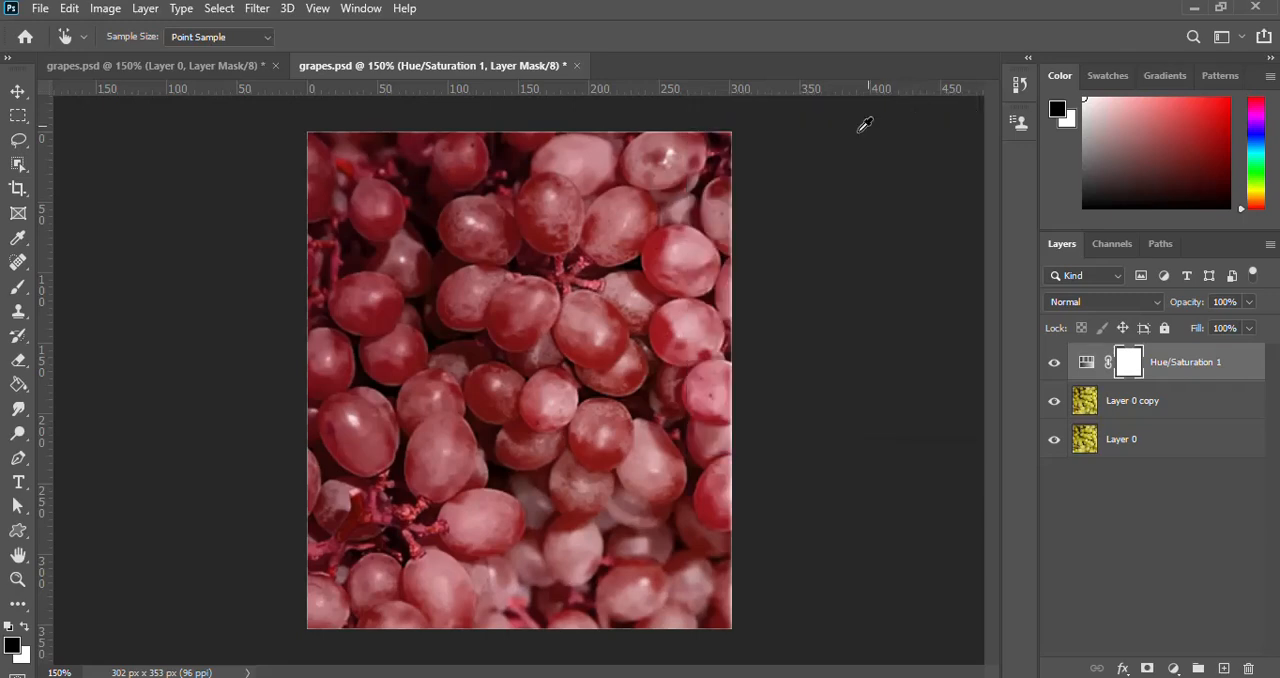
# Move Layer 0 above the Hue/Saturation adjustment layer, and hide and show it to compare the green and red versions.
pyautogui.click(1134, 448)
pyautogui.press('v')
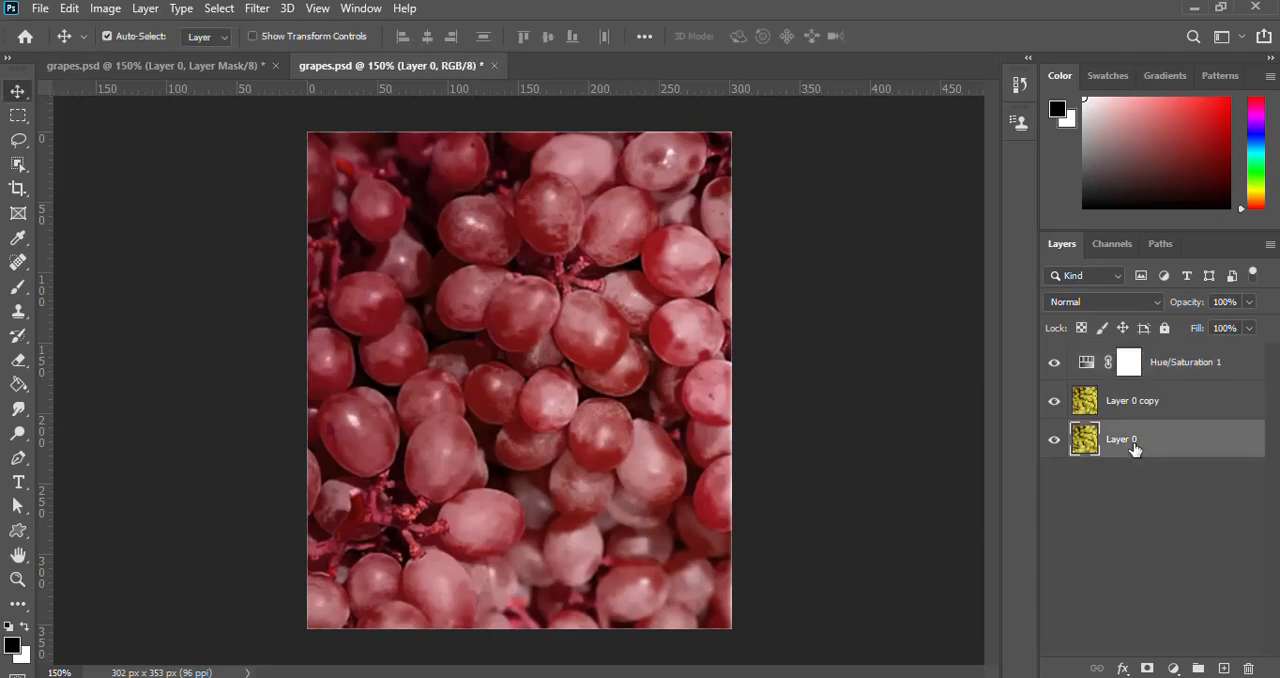
pyautogui.moveTo(1134, 448); pyautogui.dragTo(1134, 362)
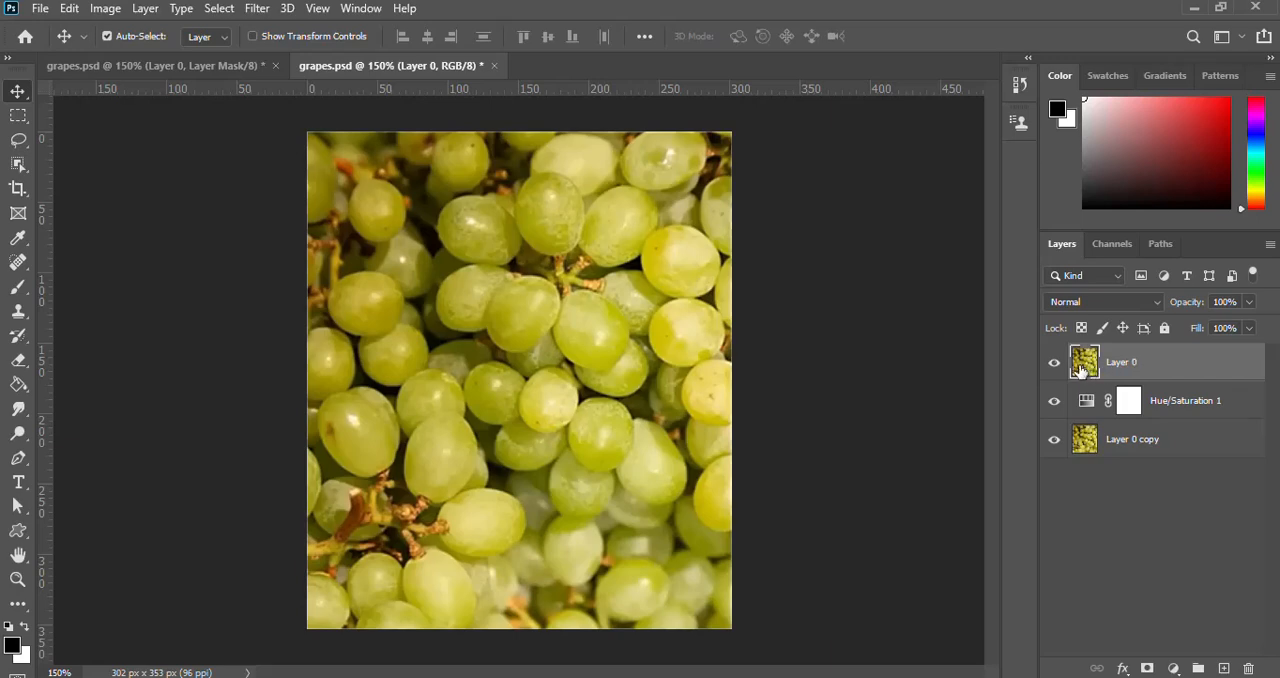
pyautogui.click(1055, 365)
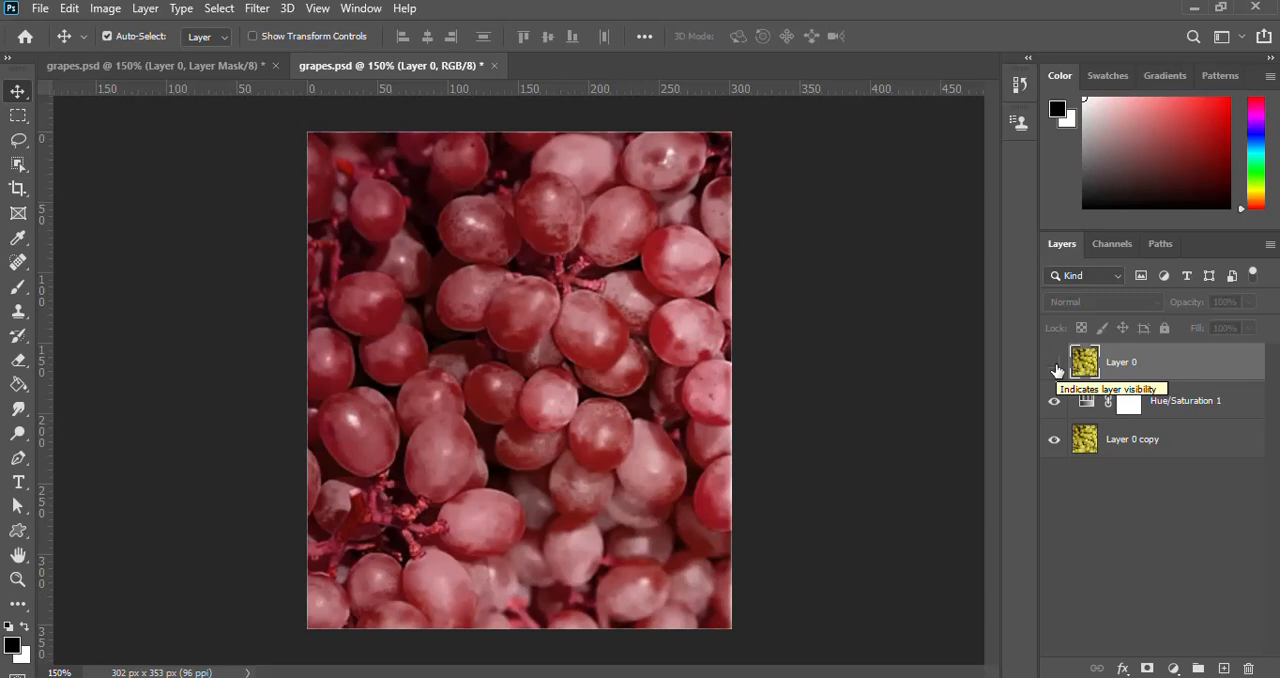
pyautogui.click(1055, 364)
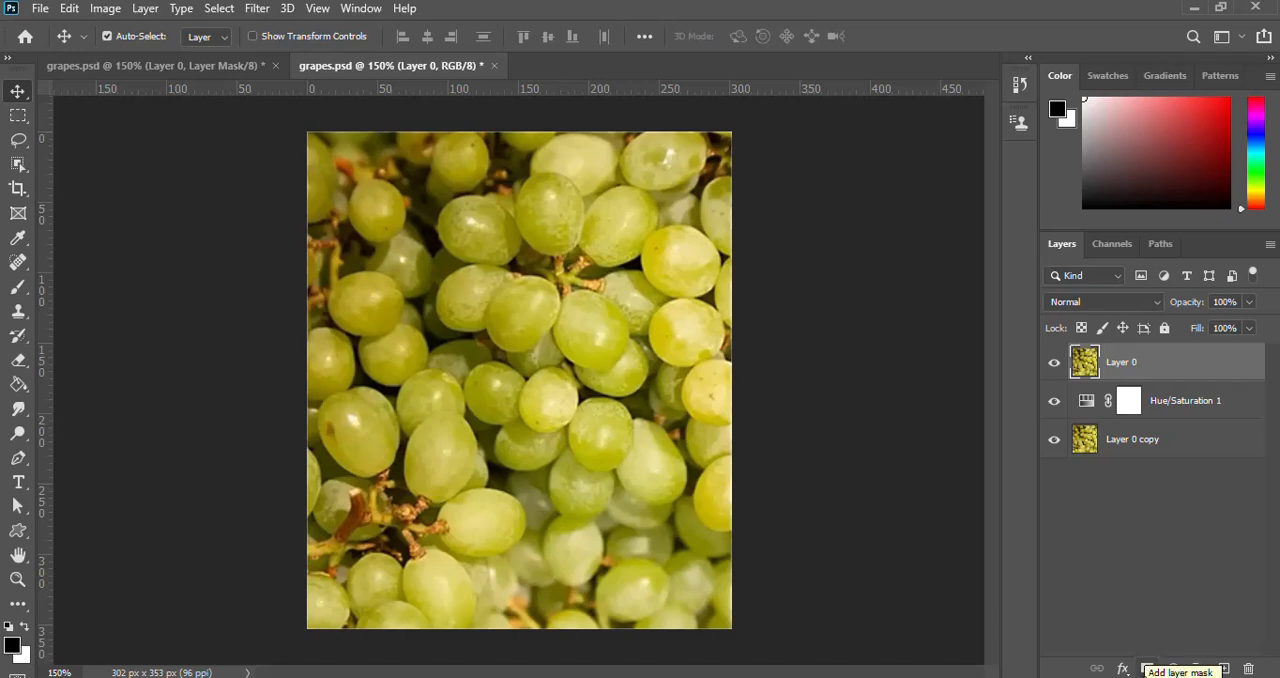
# Add a layer mask to Layer 0 and draw a circular marquee selection about 112 px wide over the upper-left grapes.
pyautogui.click(1146, 669)
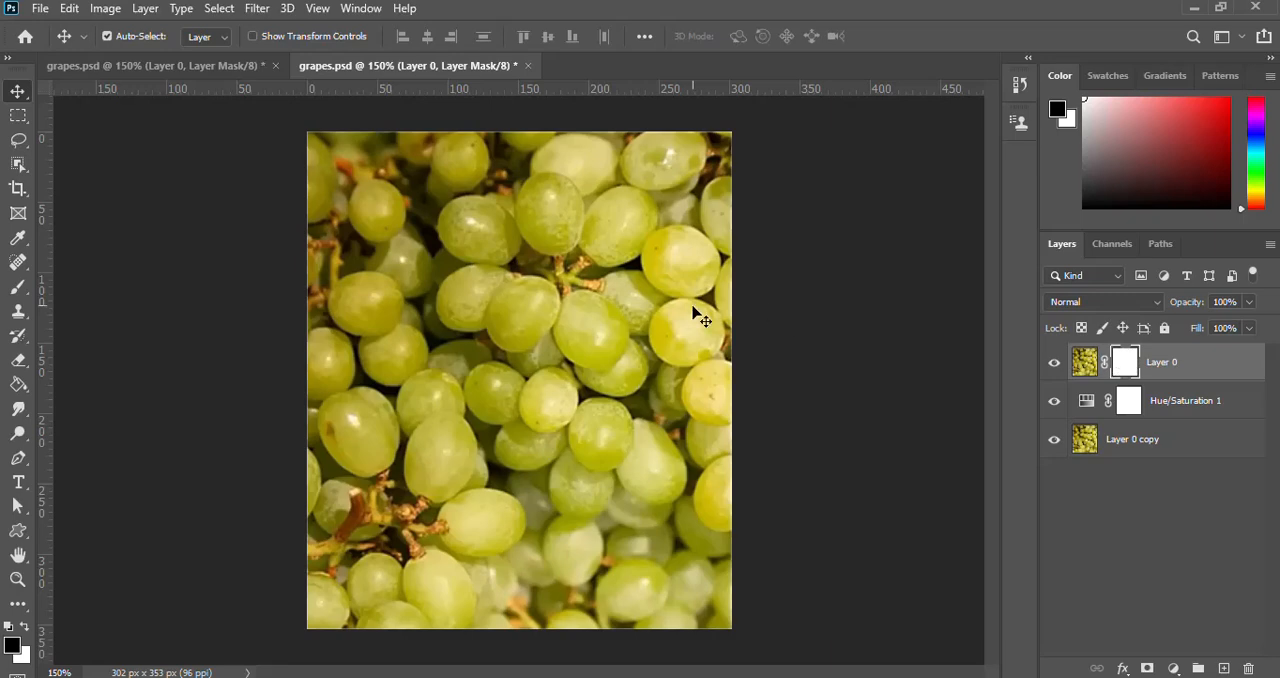
pyautogui.click(17, 117)
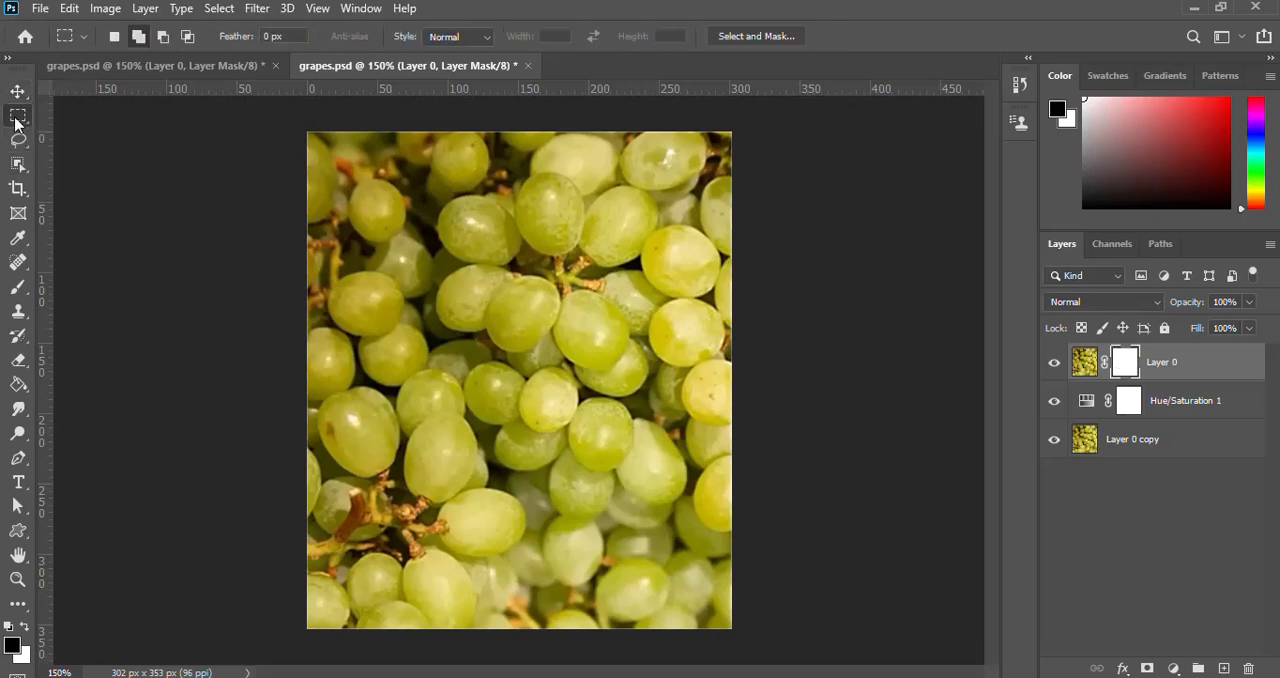
pyautogui.click(86, 140)
pyautogui.moveTo(362, 200); pyautogui.dragTo(520, 353)
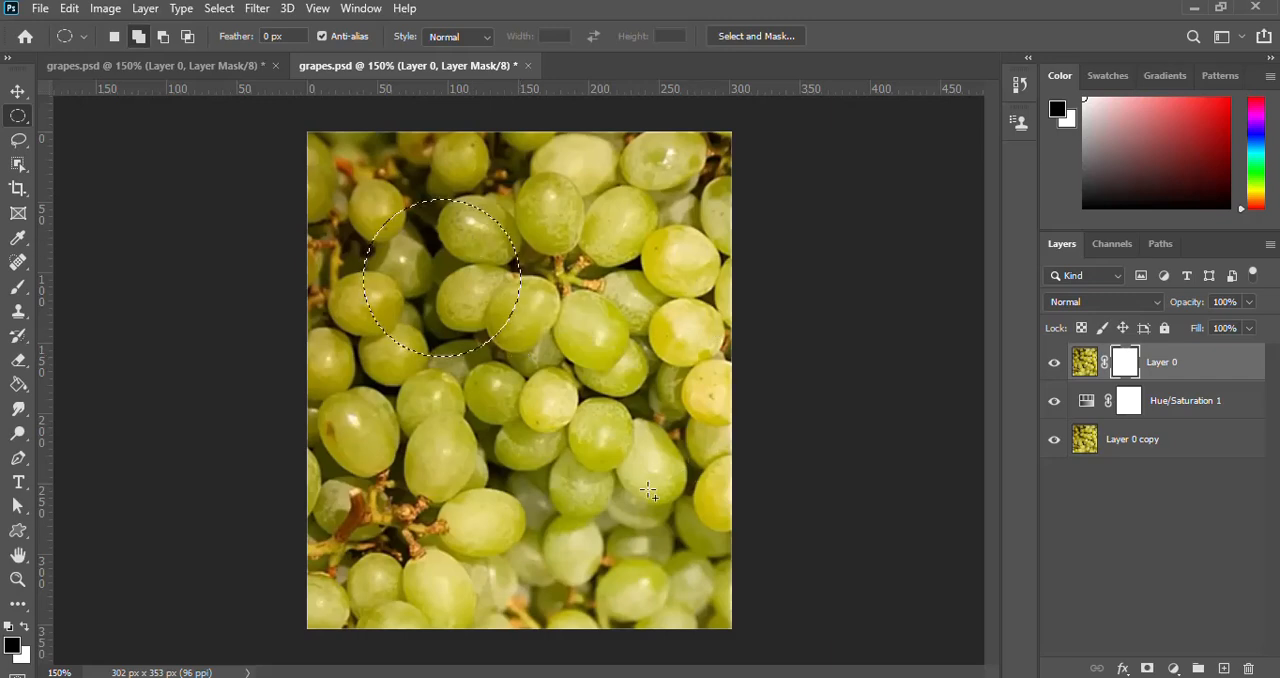
# Fill the circular selection on Layer 0's mask with the black foreground color, and deselect it.
pyautogui.hotkey('ctrl', 'd')
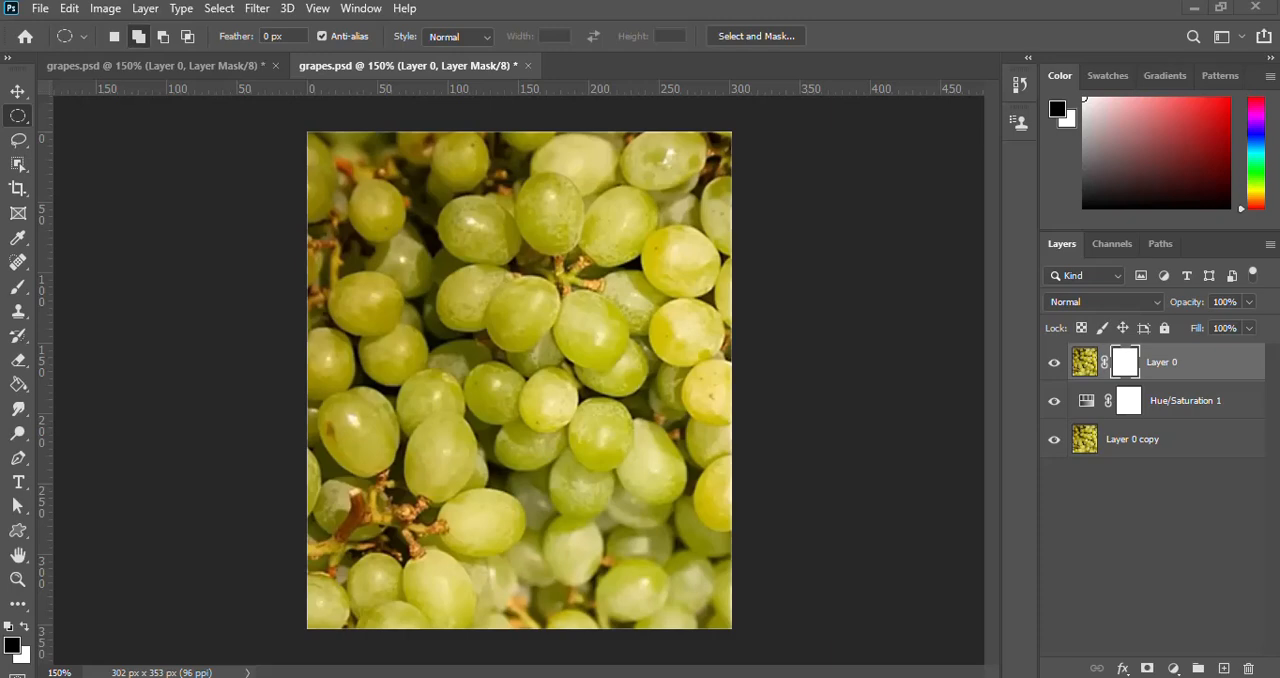
pyautogui.press('ctrl+super+o')
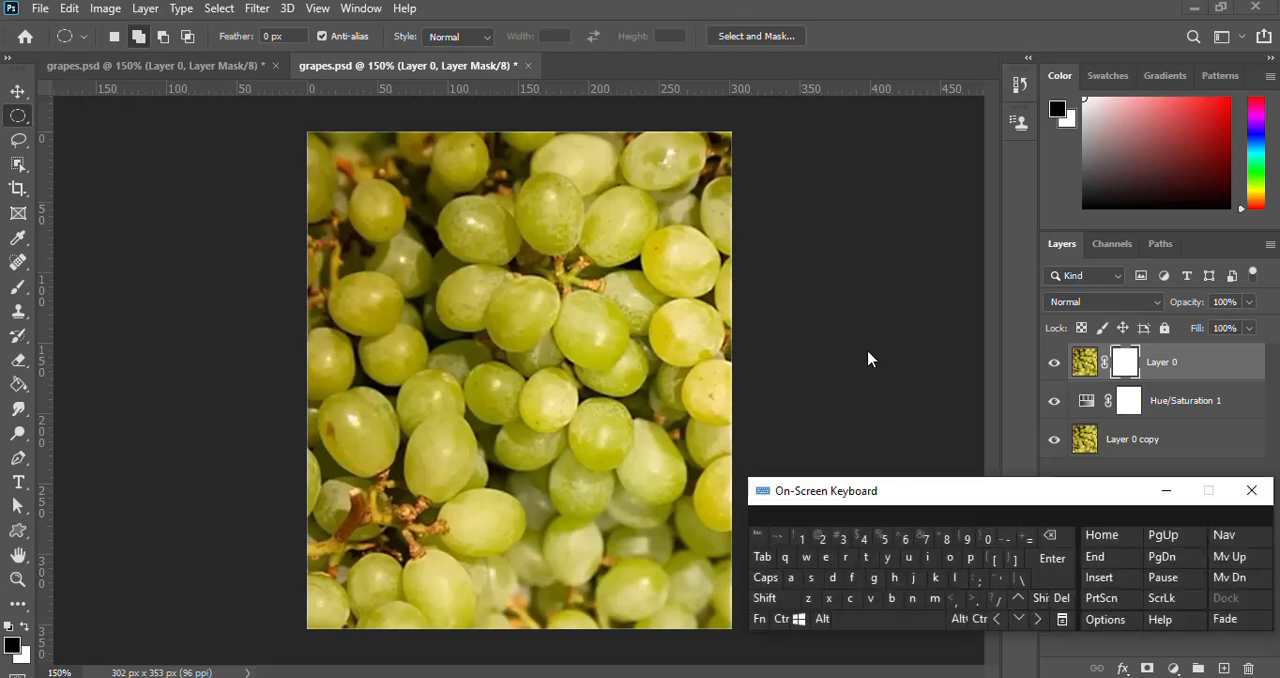
pyautogui.click(711, 8)
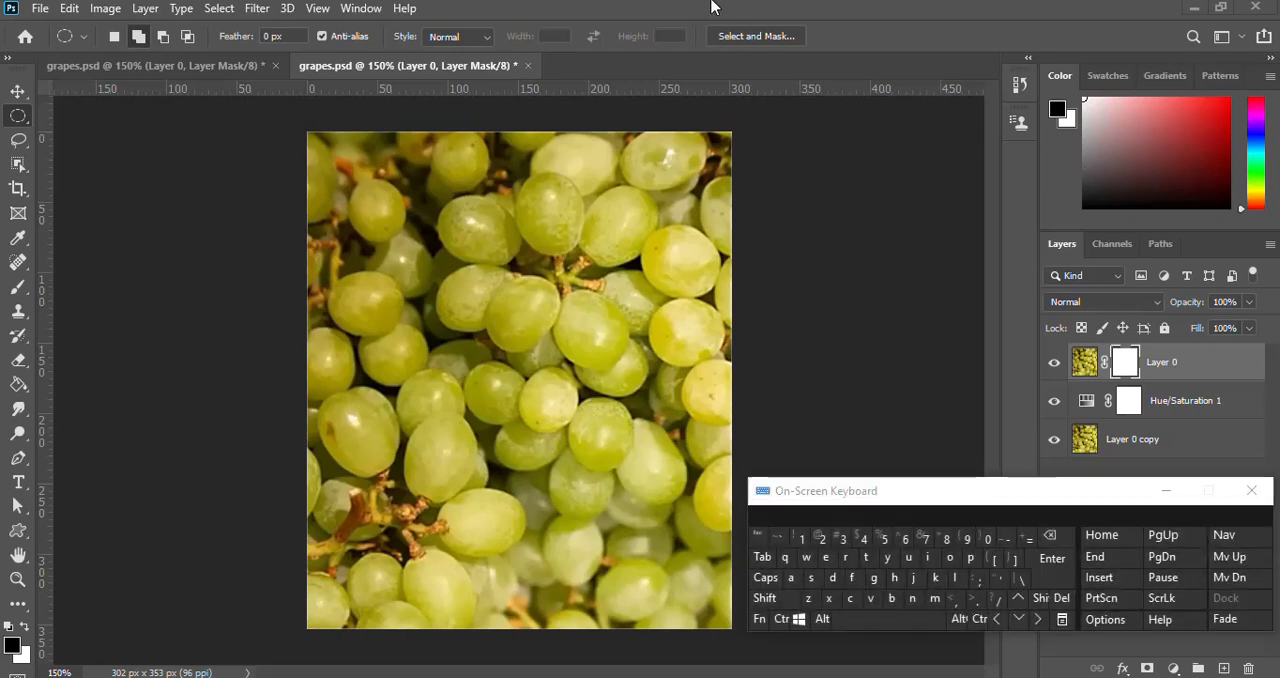
pyautogui.click(821, 620)
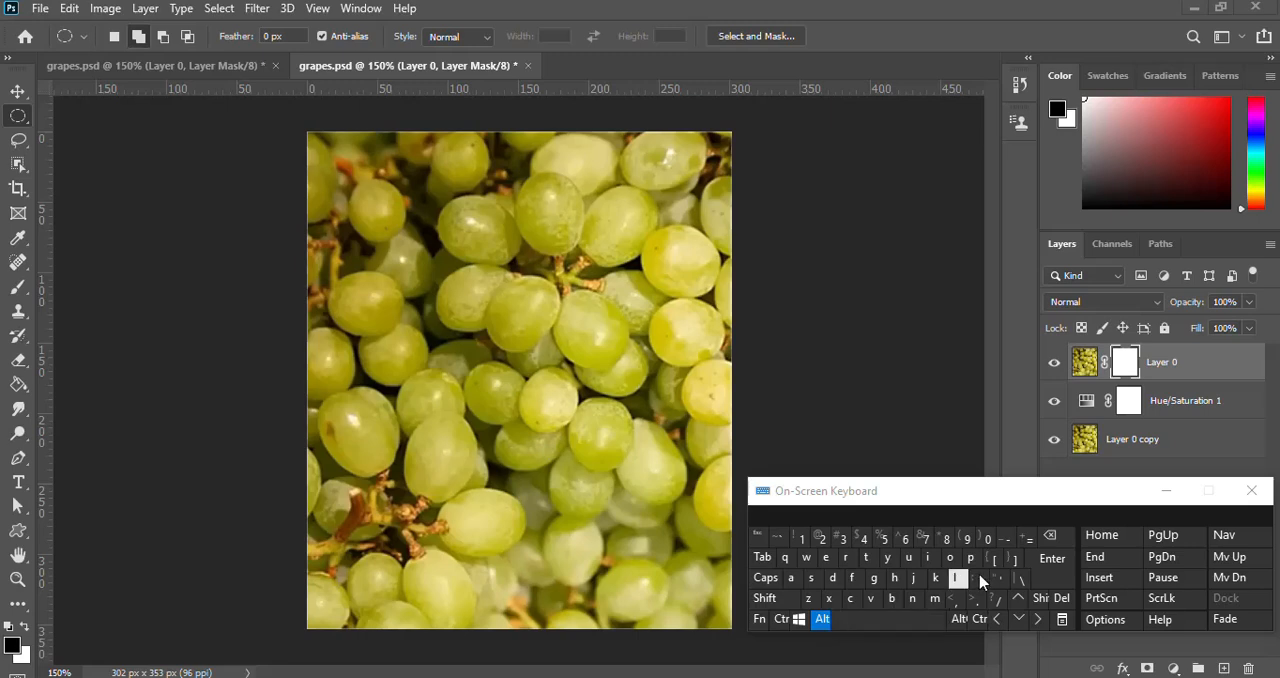
pyautogui.click(1055, 538)
pyautogui.click(557, 12)
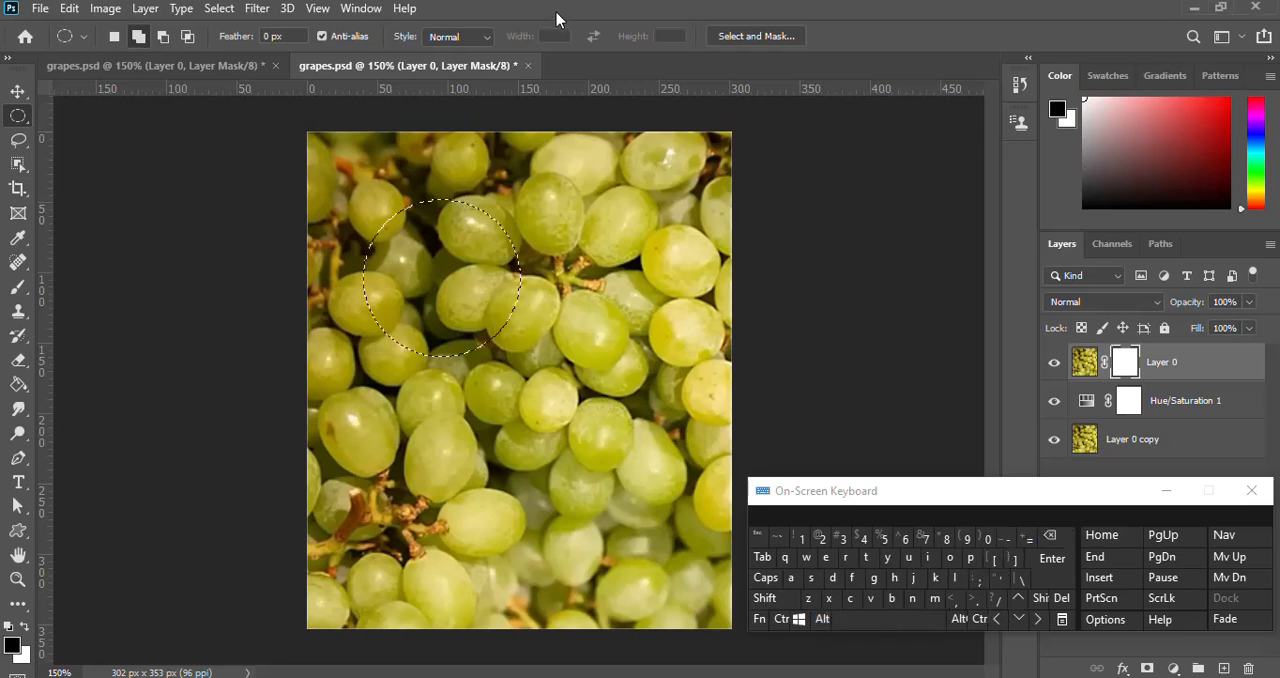
pyautogui.click(817, 619)
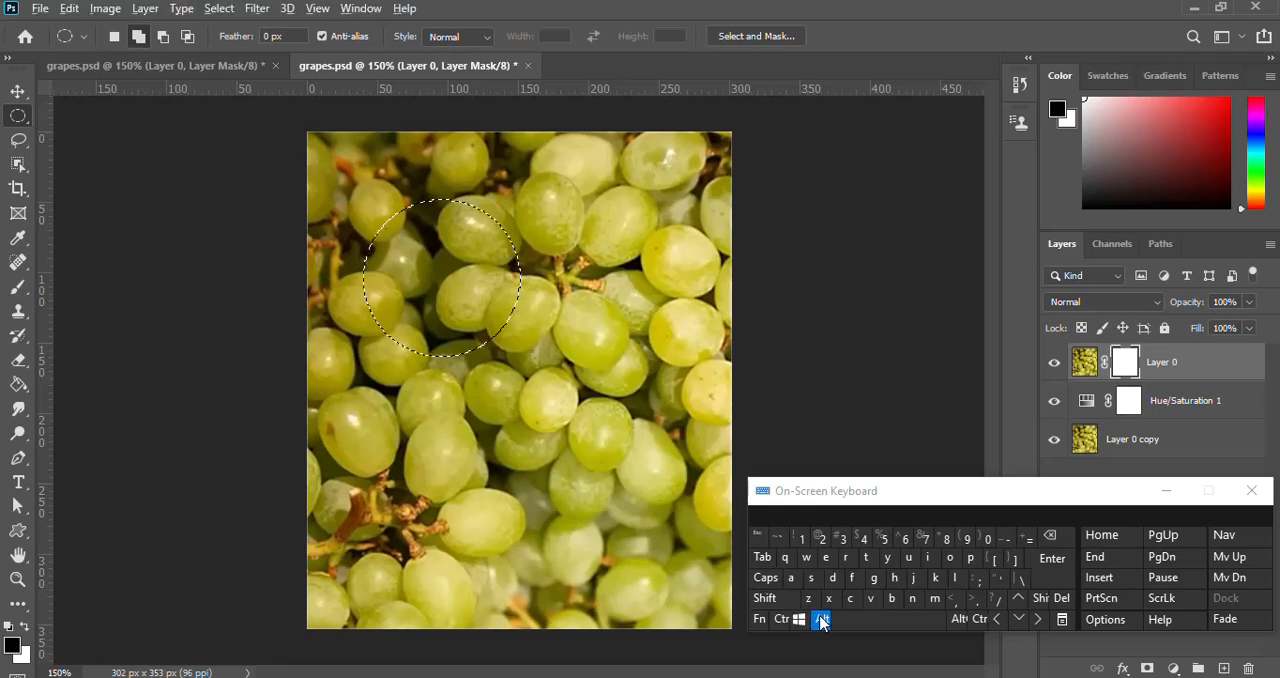
pyautogui.click(1047, 540)
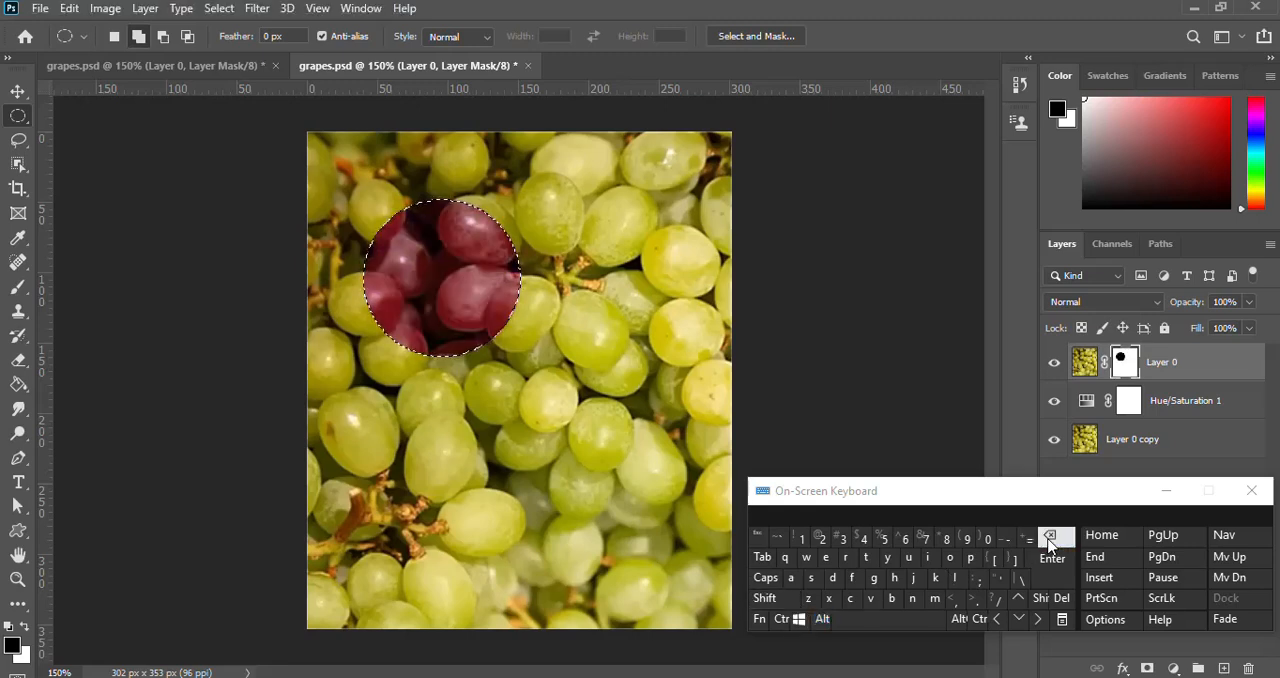
pyautogui.click(1164, 487)
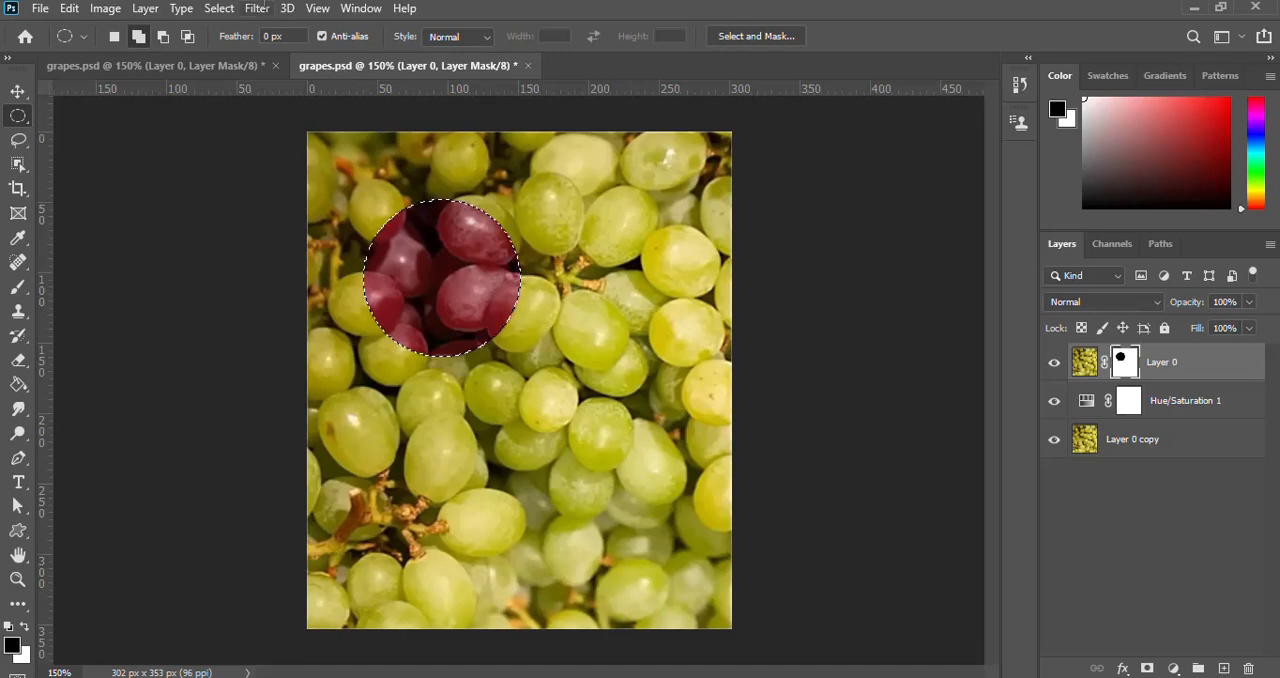
pyautogui.click(219, 8)
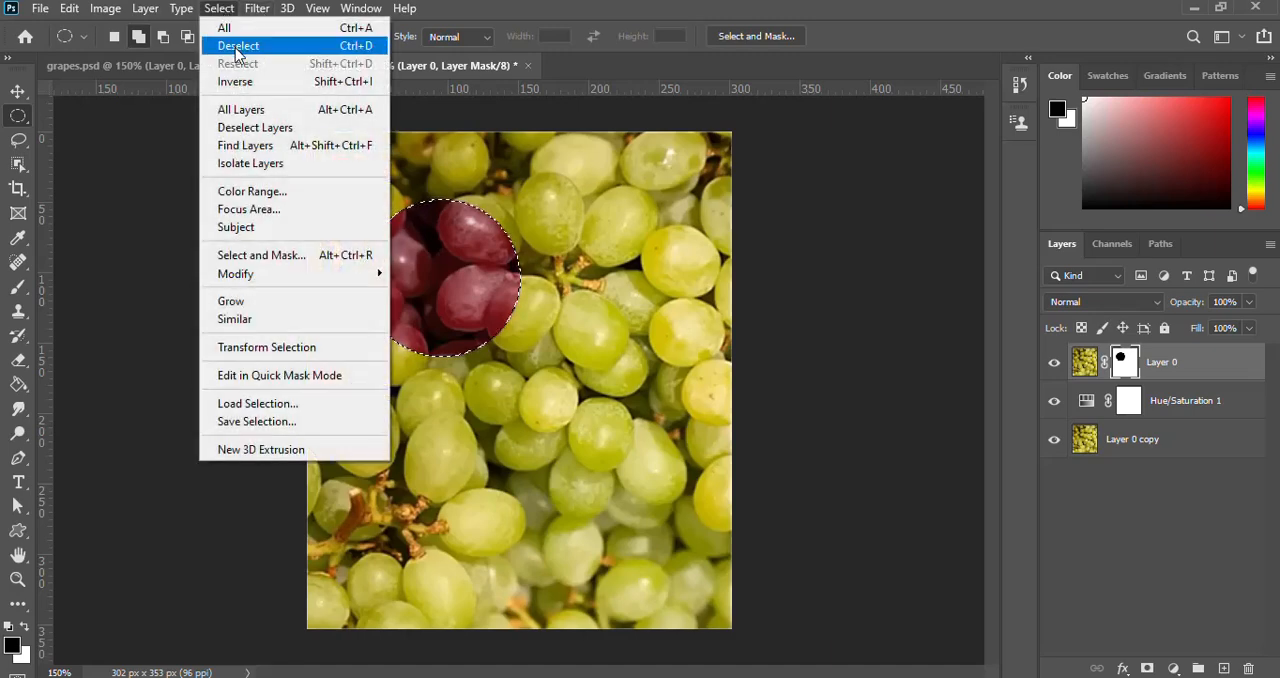
pyautogui.click(237, 47)
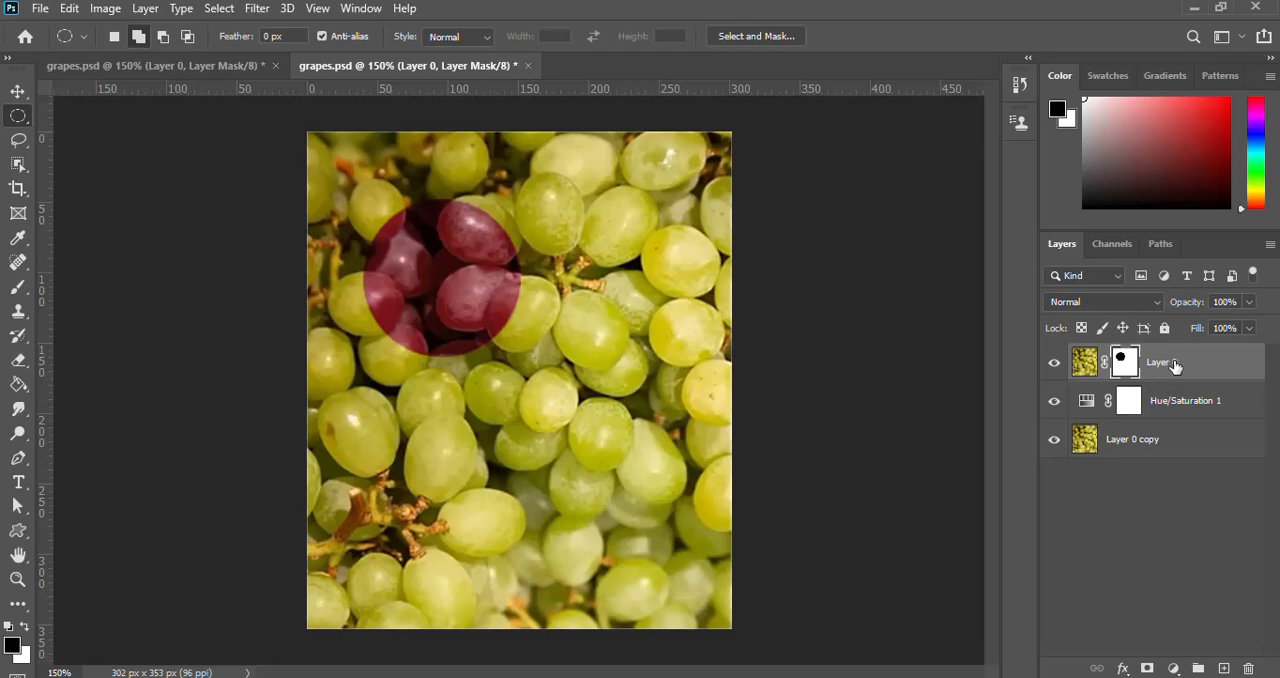
# Enable the black Stroke effect in Layer 0's layer style to outline the circular opening.
pyautogui.click(1235, 366)
pyautogui.press('h')
pyautogui.doubleClick(1235, 366)
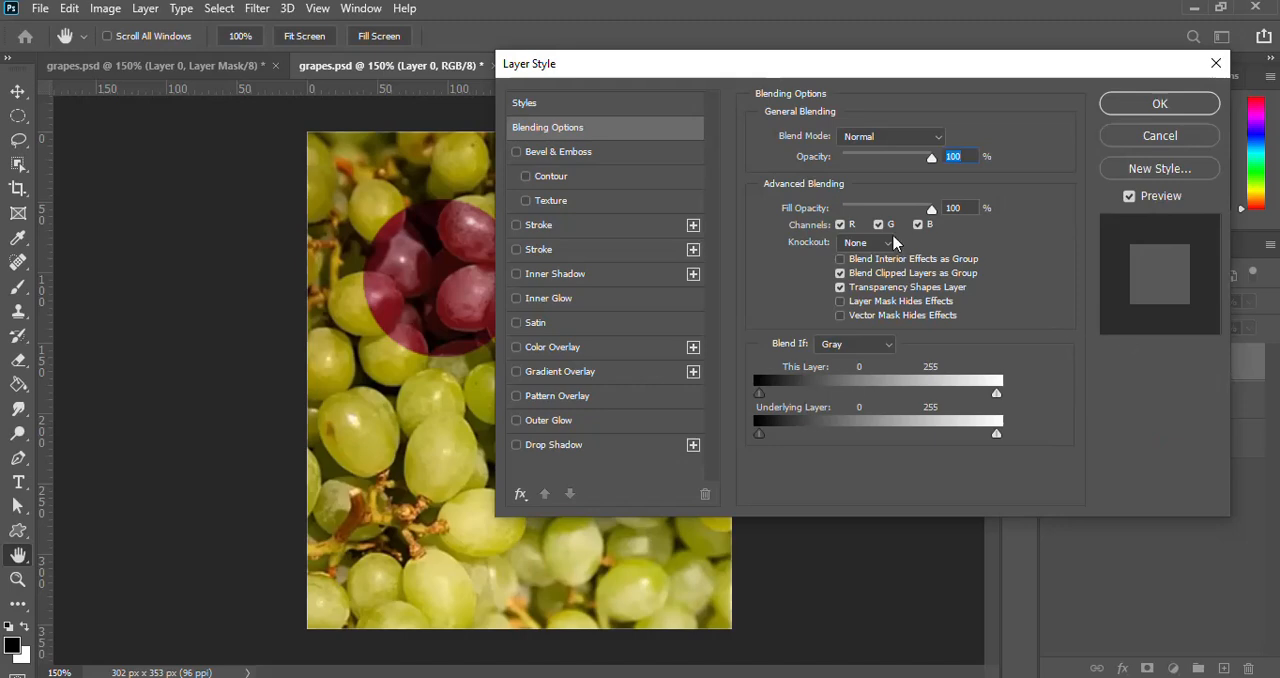
pyautogui.moveTo(808, 75); pyautogui.dragTo(901, 101)
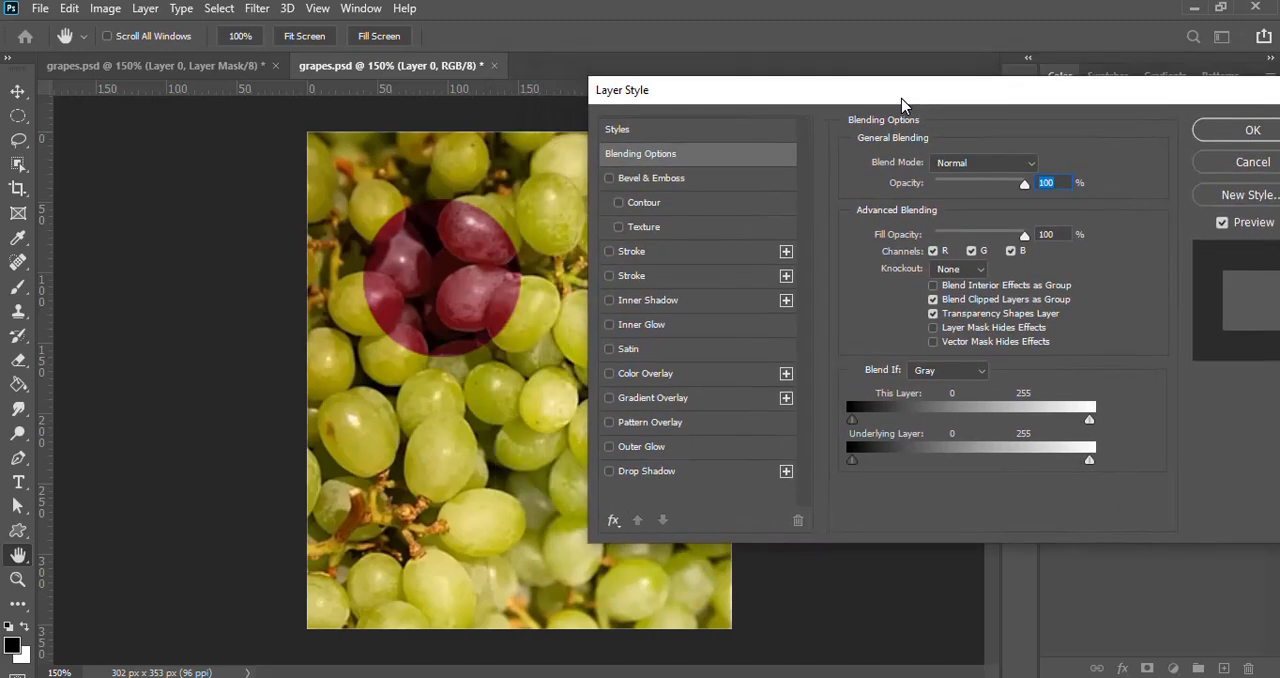
pyautogui.click(609, 276)
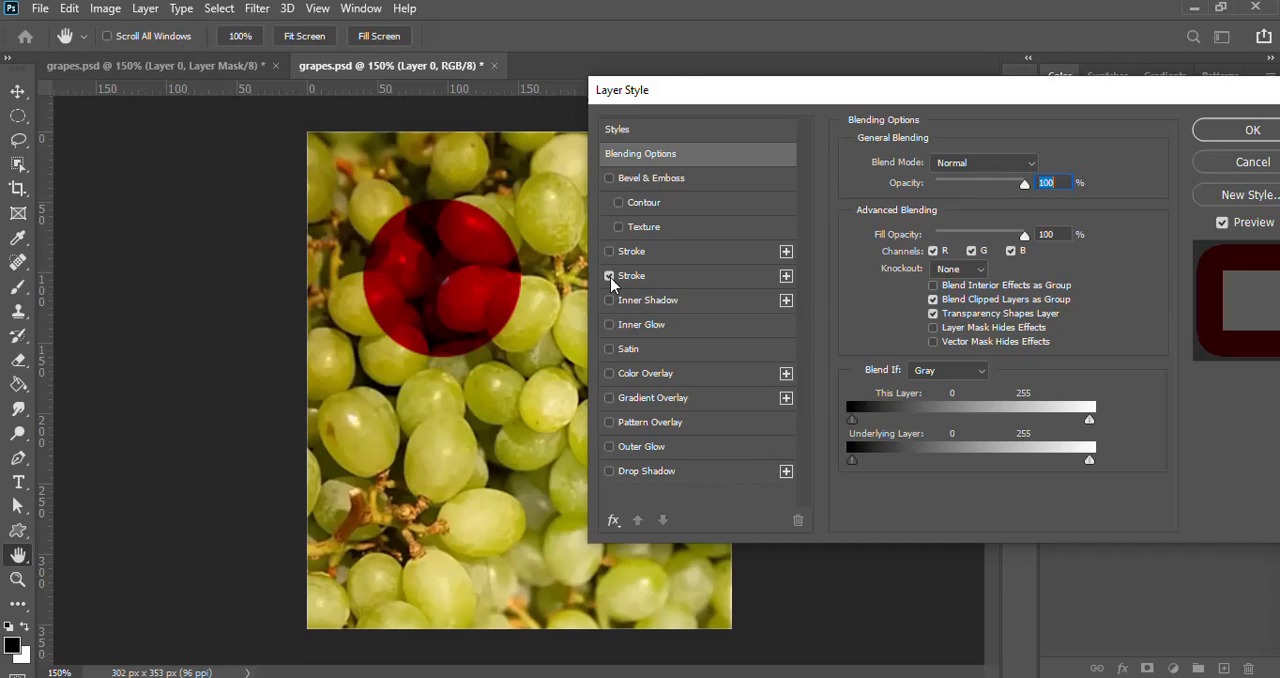
pyautogui.click(609, 276)
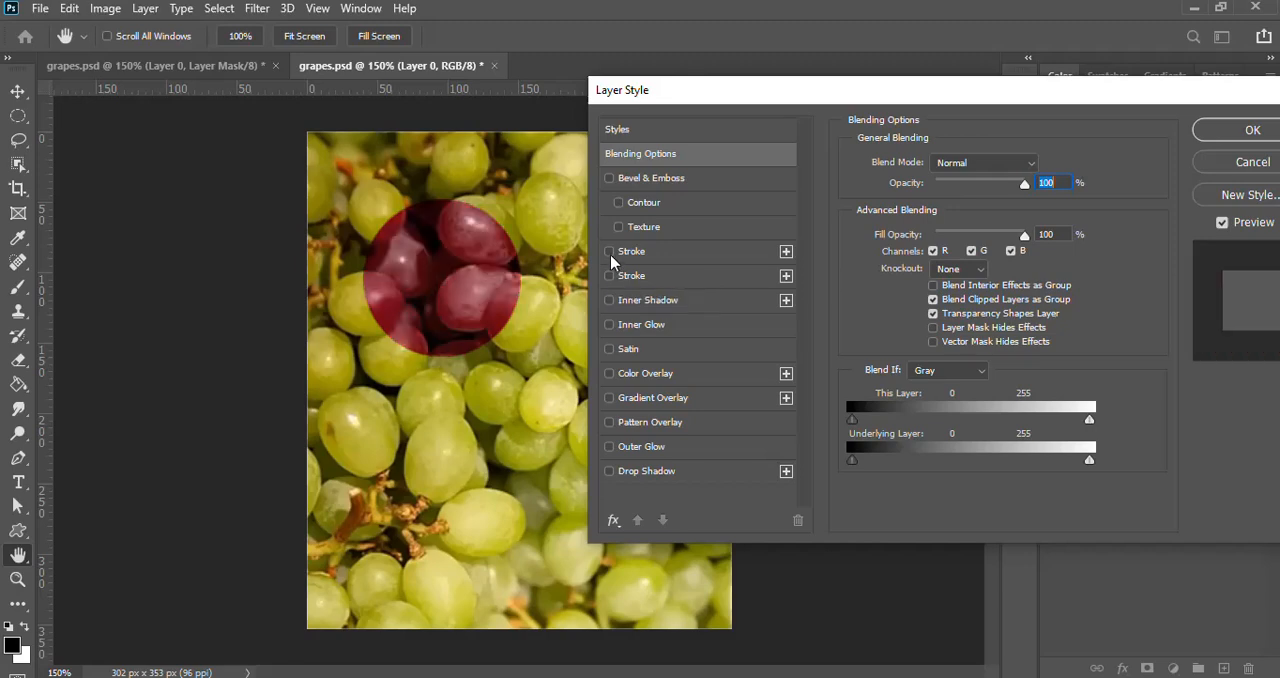
pyautogui.click(609, 251)
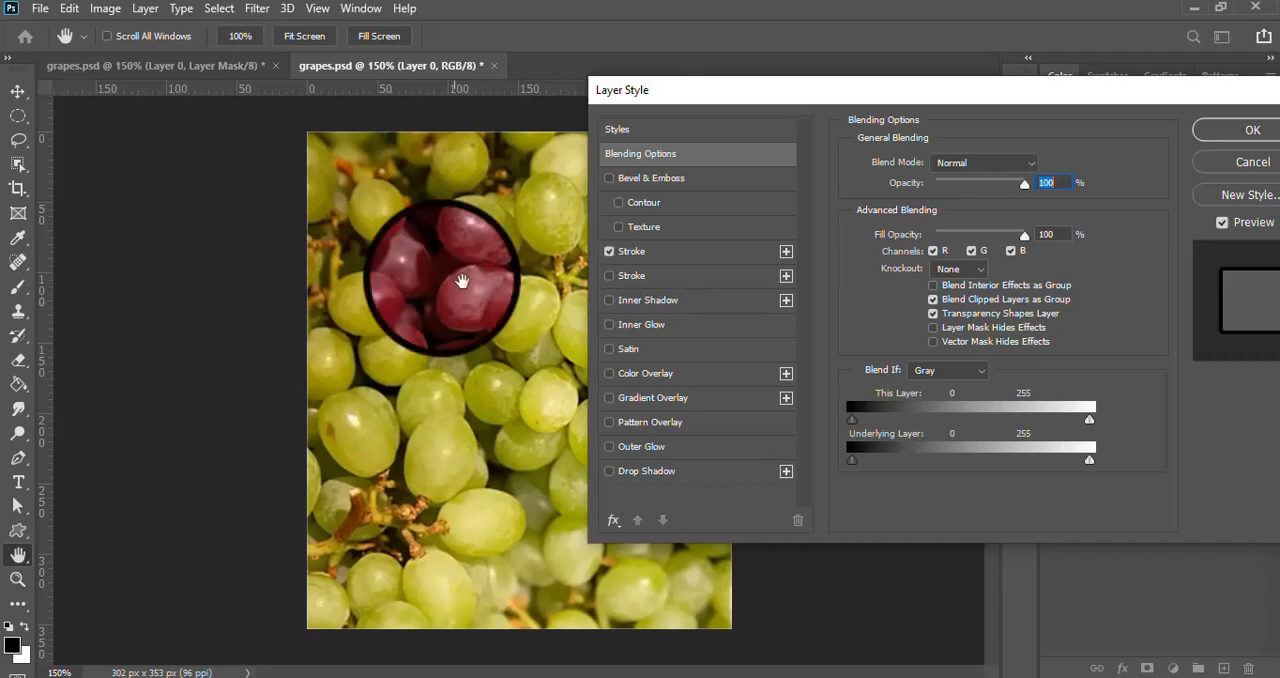
# Set the stroke size to 3 px and apply the layer style.
pyautogui.click(689, 252)
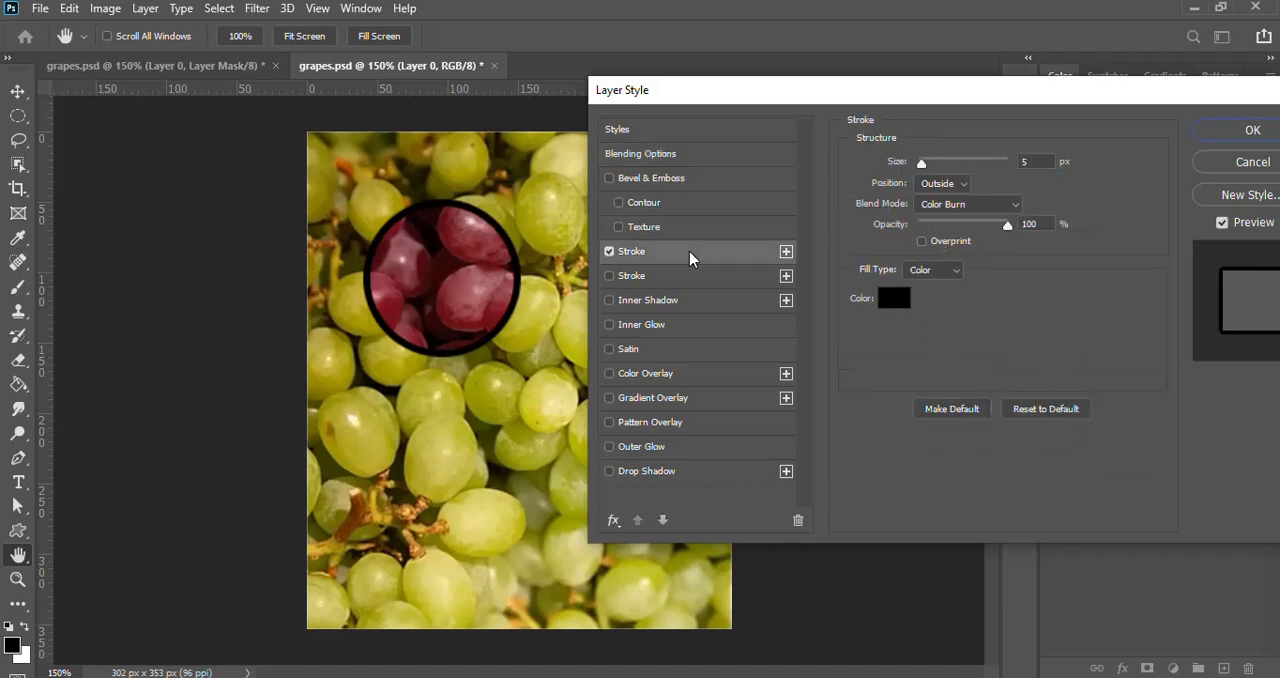
pyautogui.click(1031, 161)
pyautogui.write('3')
pyautogui.press('Return')
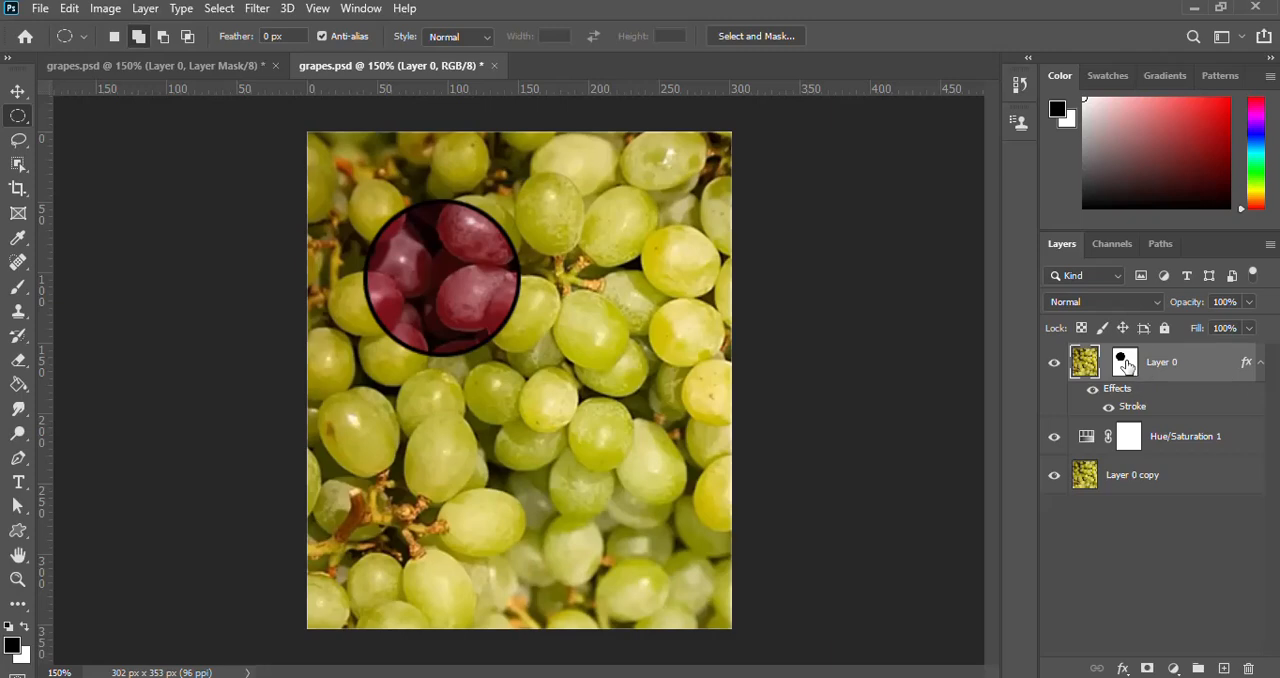
# Move the circular opening in Layer 0's mask to the upper middle of the image.
pyautogui.click(1125, 362)
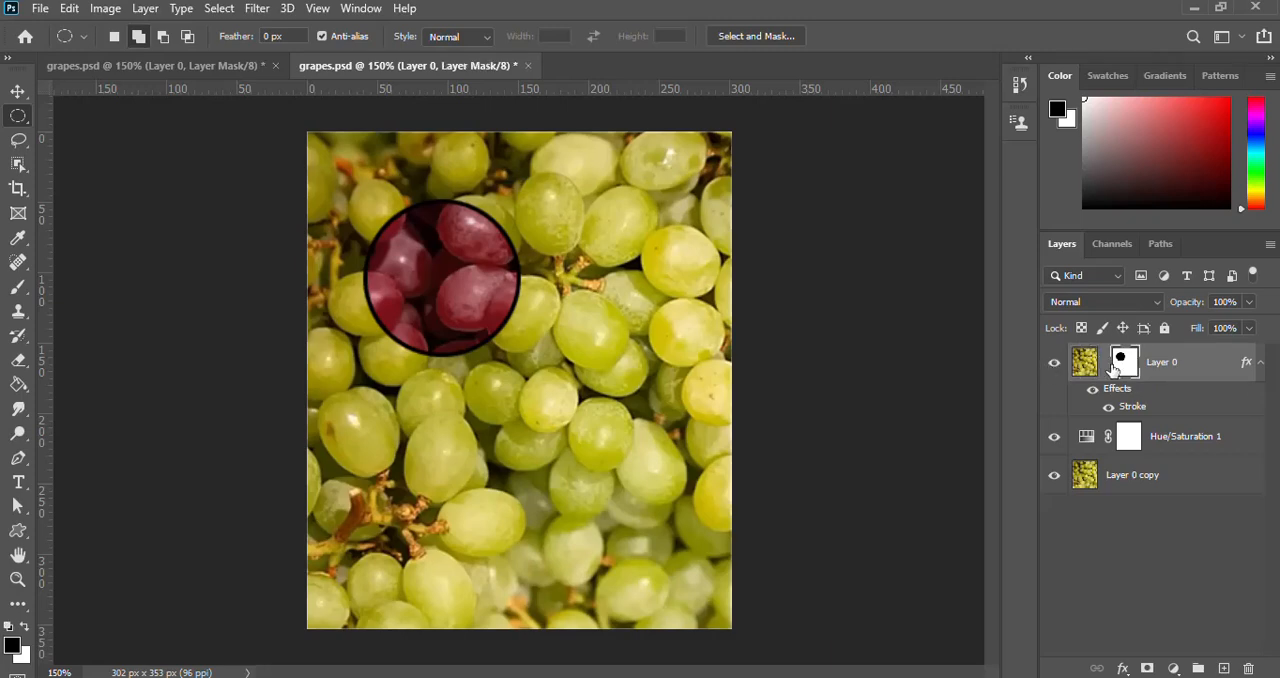
pyautogui.click(20, 92)
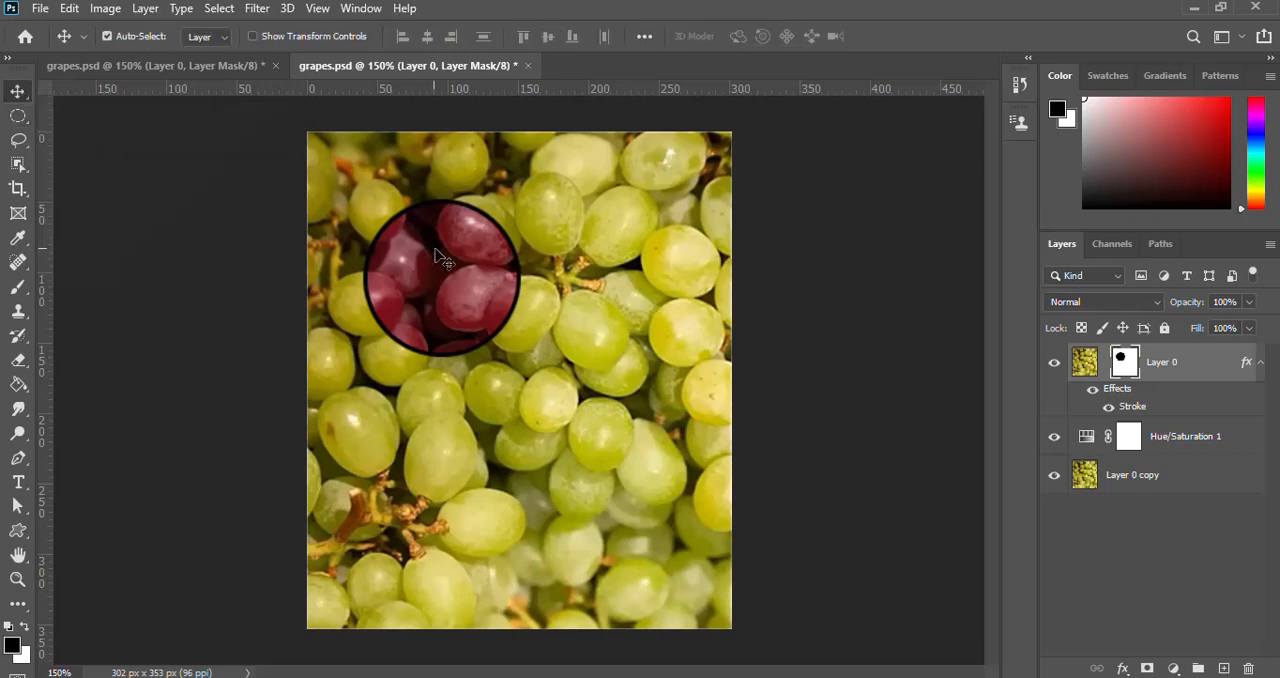
pyautogui.moveTo(439, 257); pyautogui.dragTo(490, 205)
# Save the grapes.psd document.
pyautogui.click(40, 8)
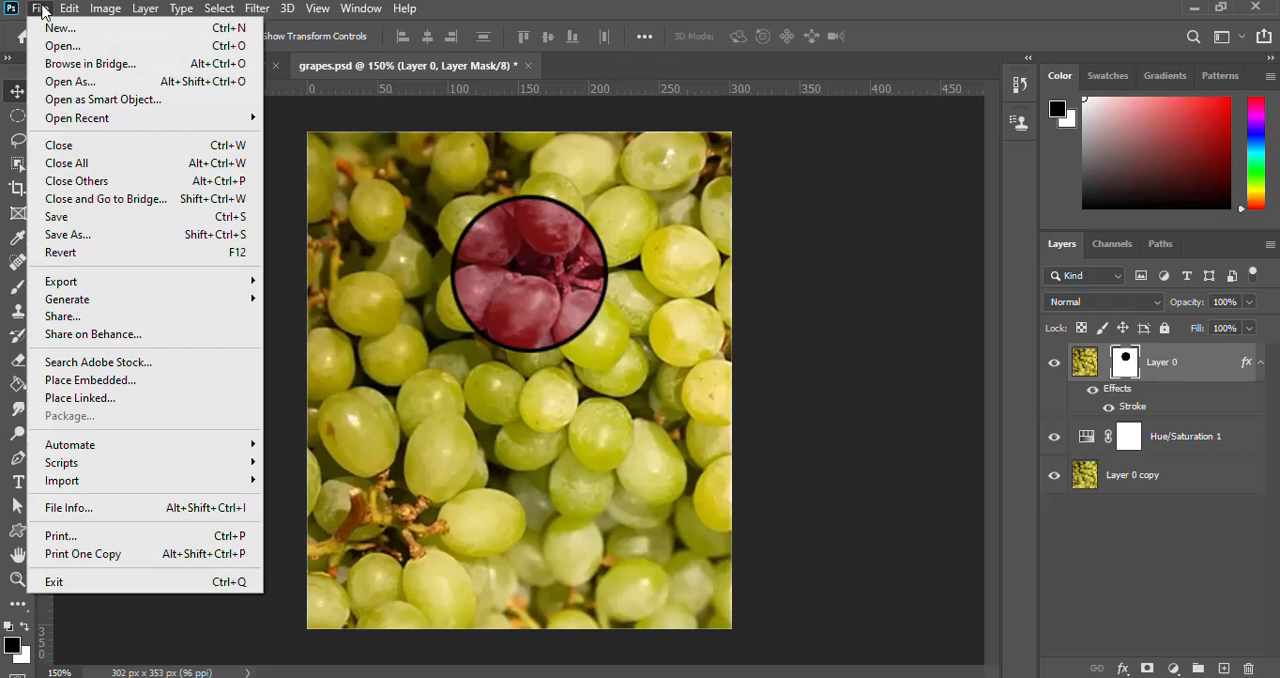
pyautogui.click(65, 212)
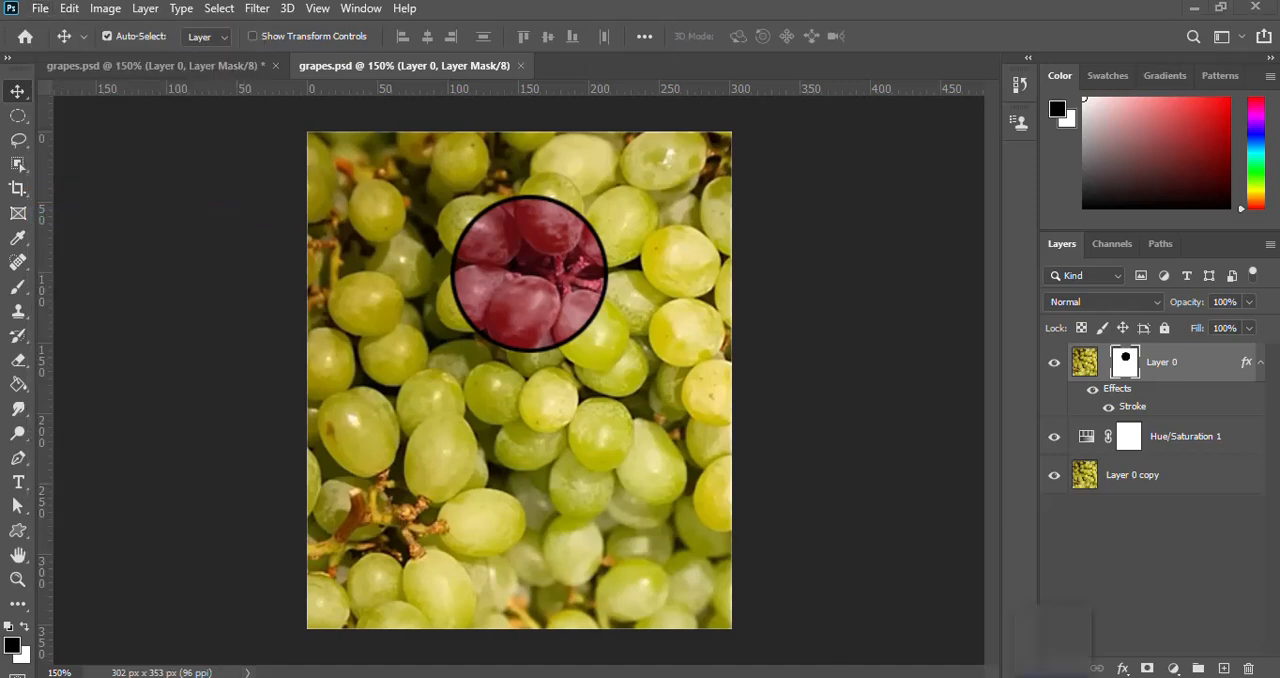
pyautogui.click(1071, 625)
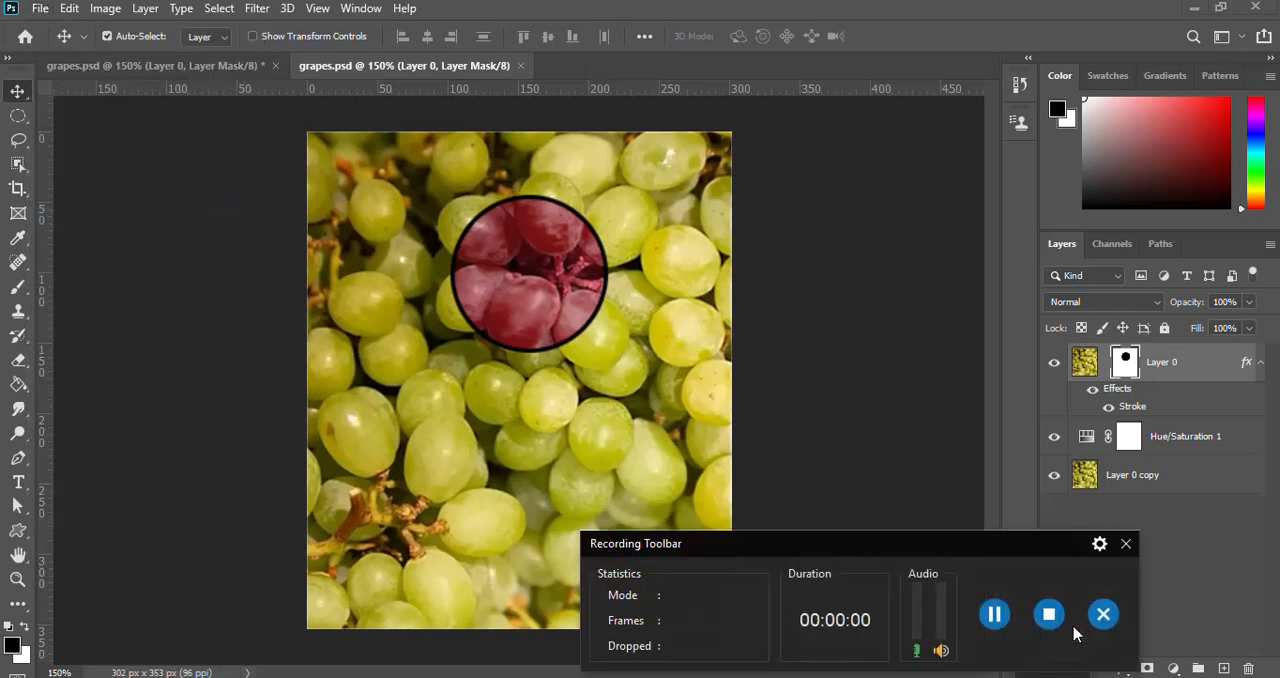